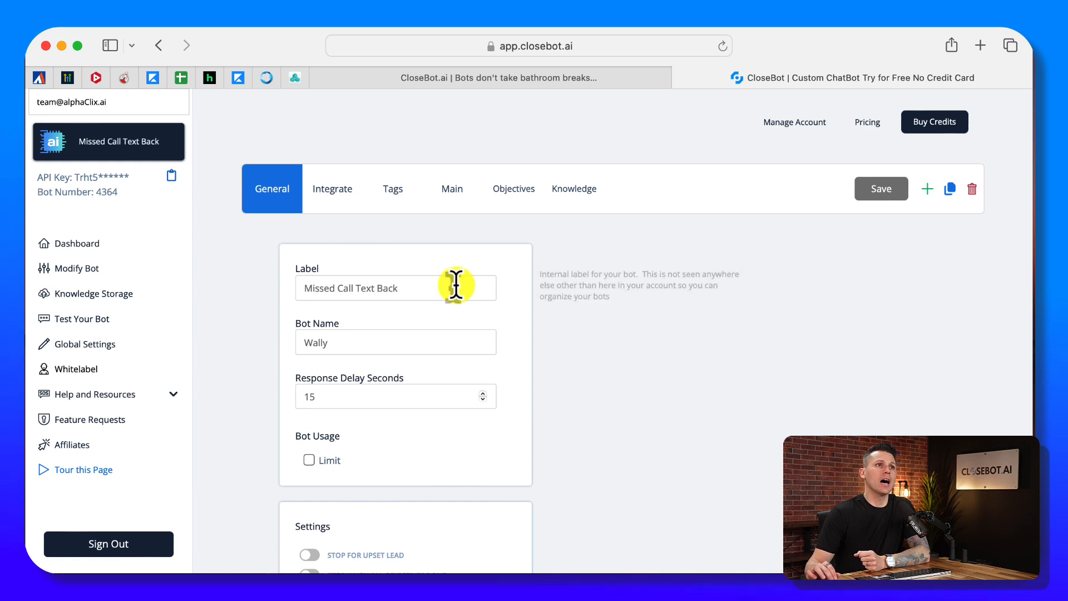
Create a new bot from the Real Estate template
{"action": "left_click", "coordinate": [928, 190]}
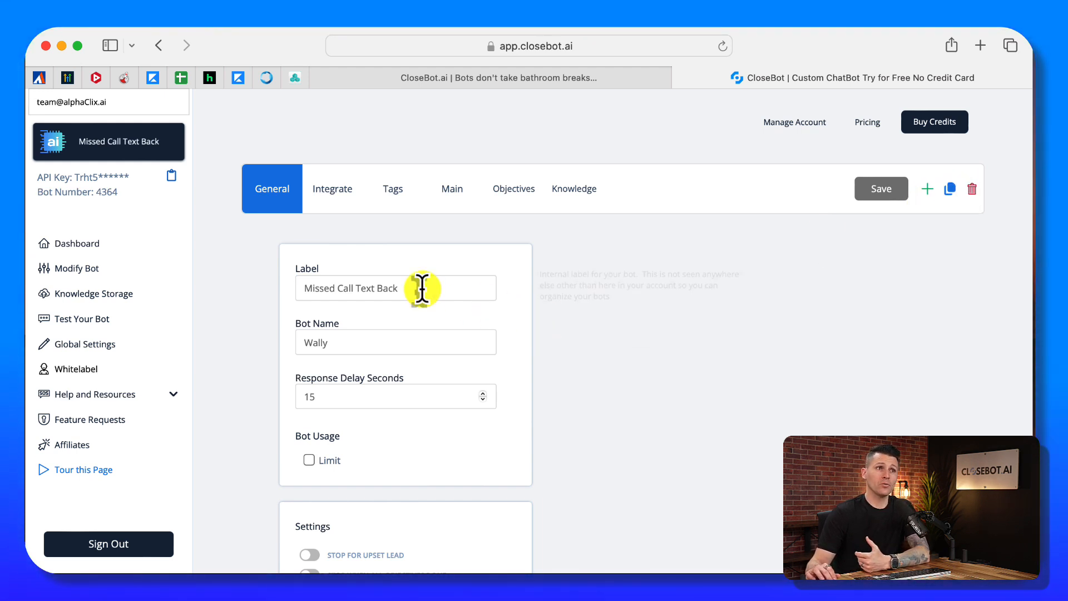
{"action": "scroll", "coordinate": [423, 288], "scroll_direction": "down", "scroll_amount": 3}
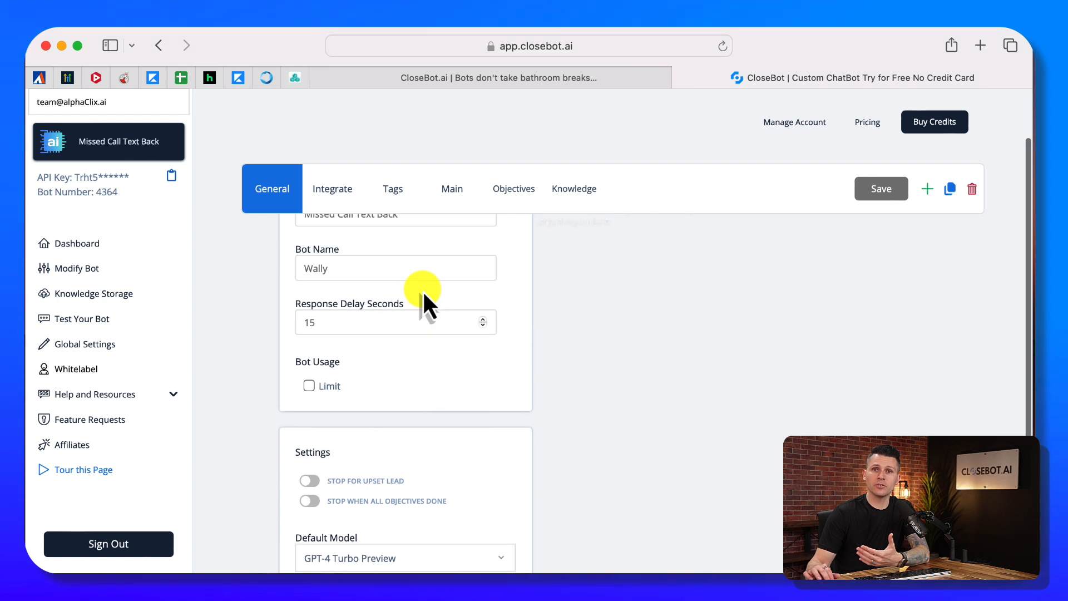
{"action": "scroll", "coordinate": [422, 290], "scroll_direction": "down", "scroll_amount": 2}
{"action": "scroll", "coordinate": [422, 289], "scroll_direction": "up", "scroll_amount": 5}
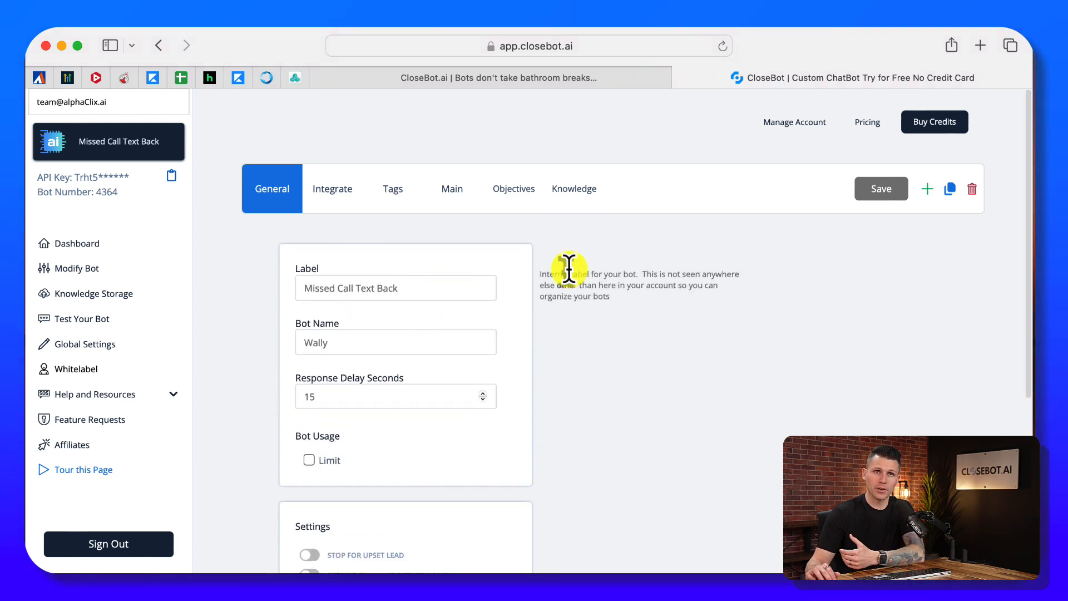
{"action": "mouse_move", "coordinate": [929, 192]}
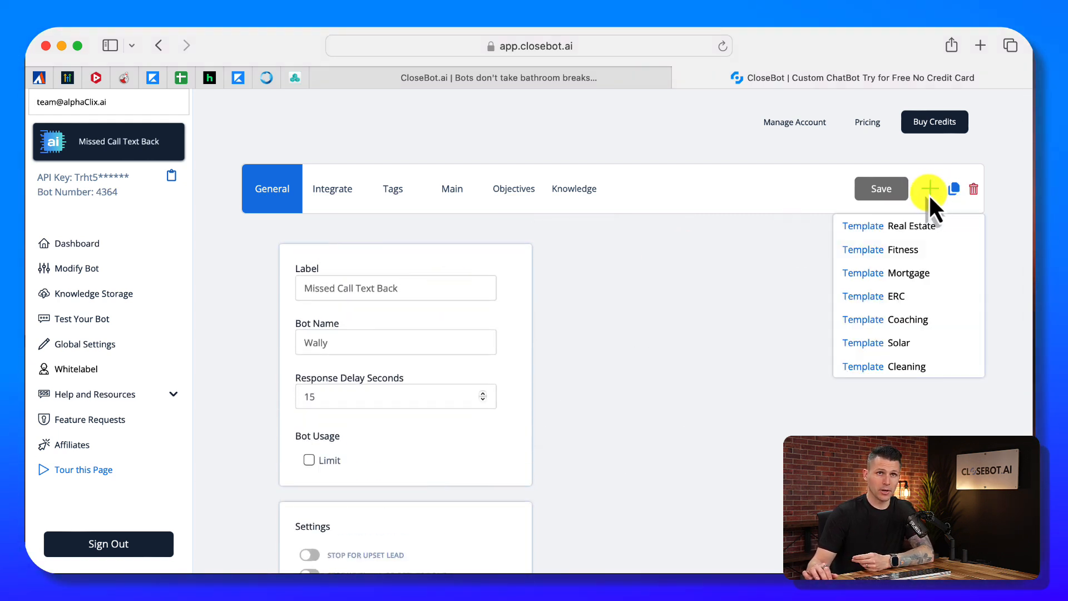
{"action": "left_click", "coordinate": [909, 226]}
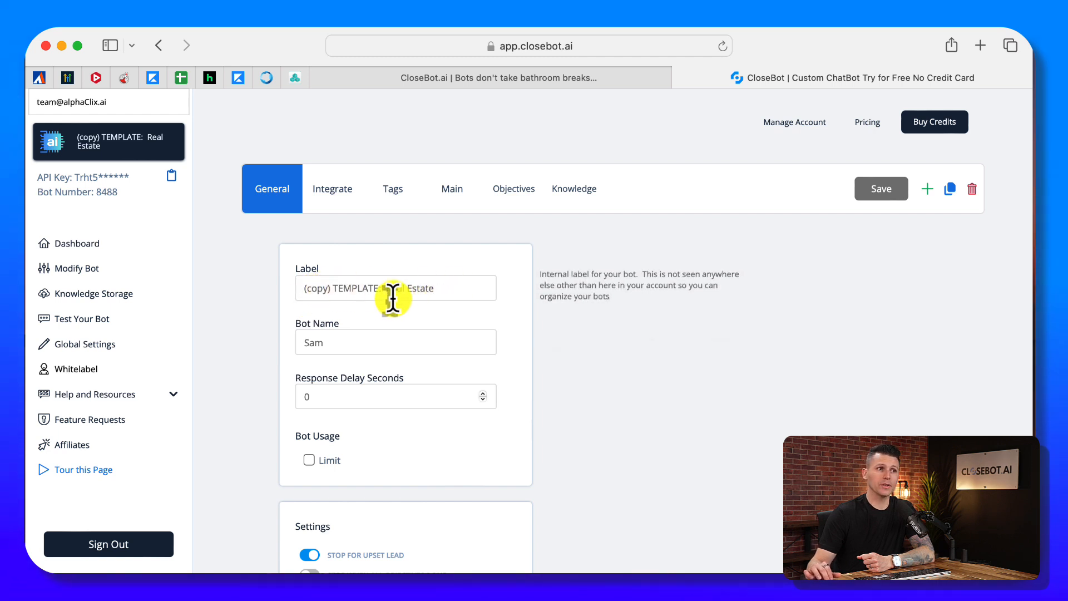
Rename the new bot's label to "Demo CloseBot Bot"
{"action": "triple_click", "coordinate": [345, 287]}
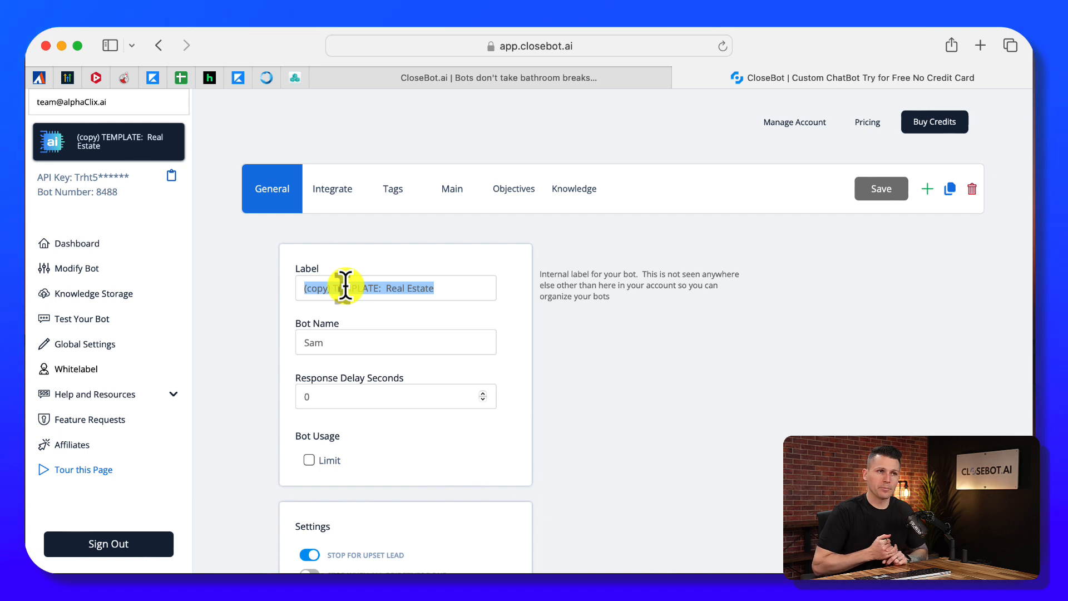
{"action": "left_click", "coordinate": [152, 143]}
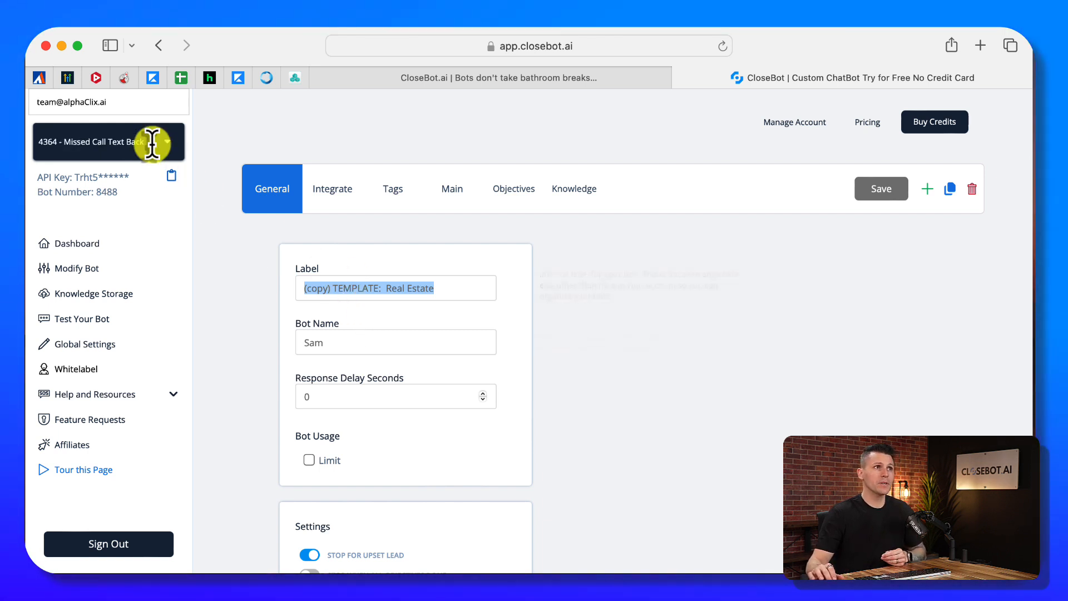
{"action": "left_click", "coordinate": [152, 143]}
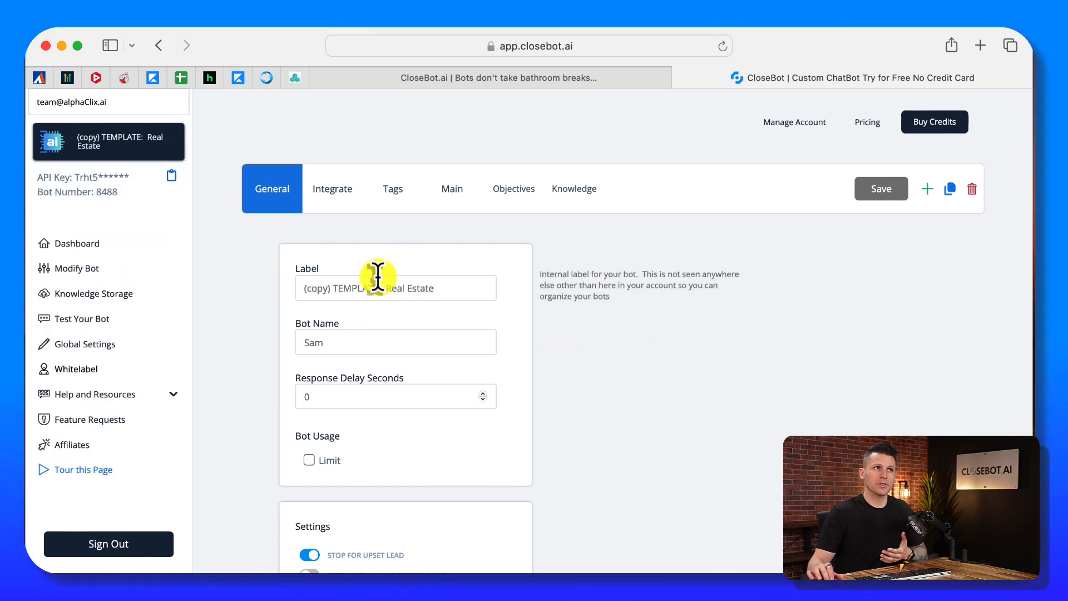
{"action": "triple_click", "coordinate": [395, 286]}
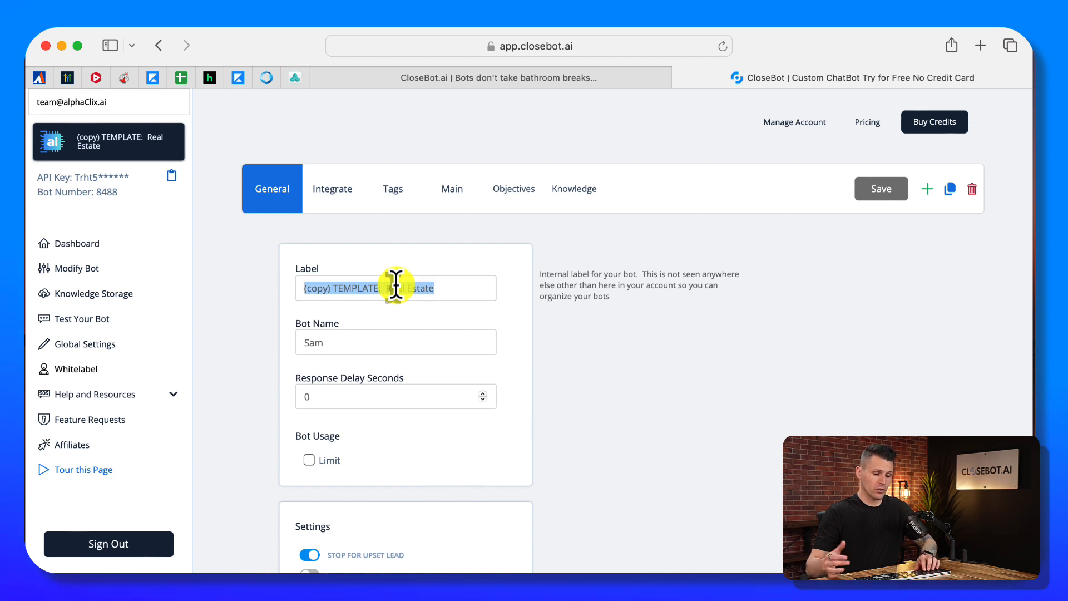
{"action": "type", "text": "Demo "}
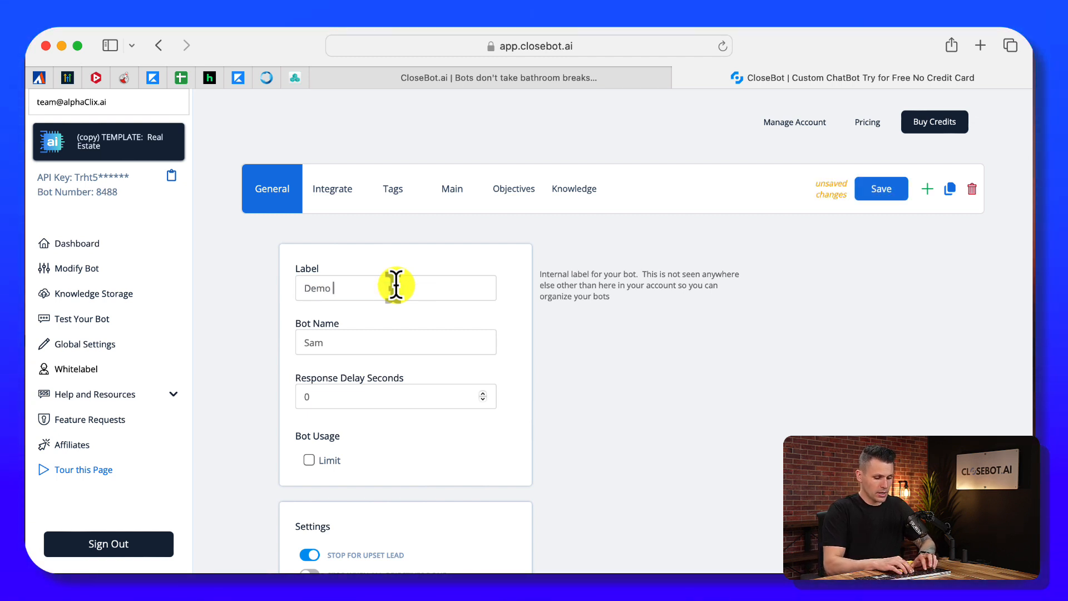
{"action": "type", "text": "CloseBot Bot"}
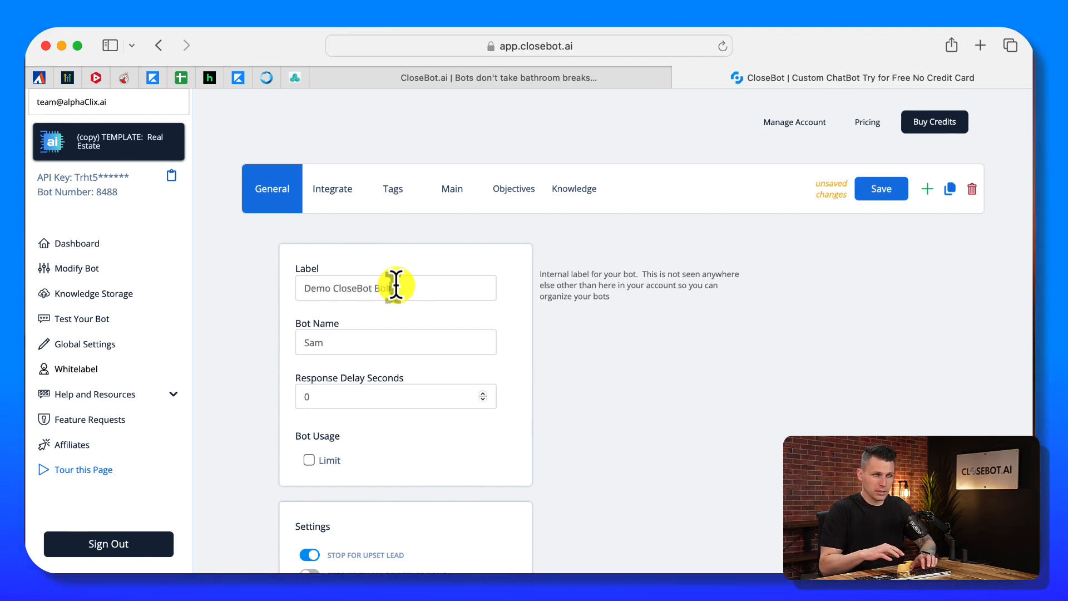
Set the bot name to "Chloe" and the response delay to 15 seconds
{"action": "triple_click", "coordinate": [403, 342]}
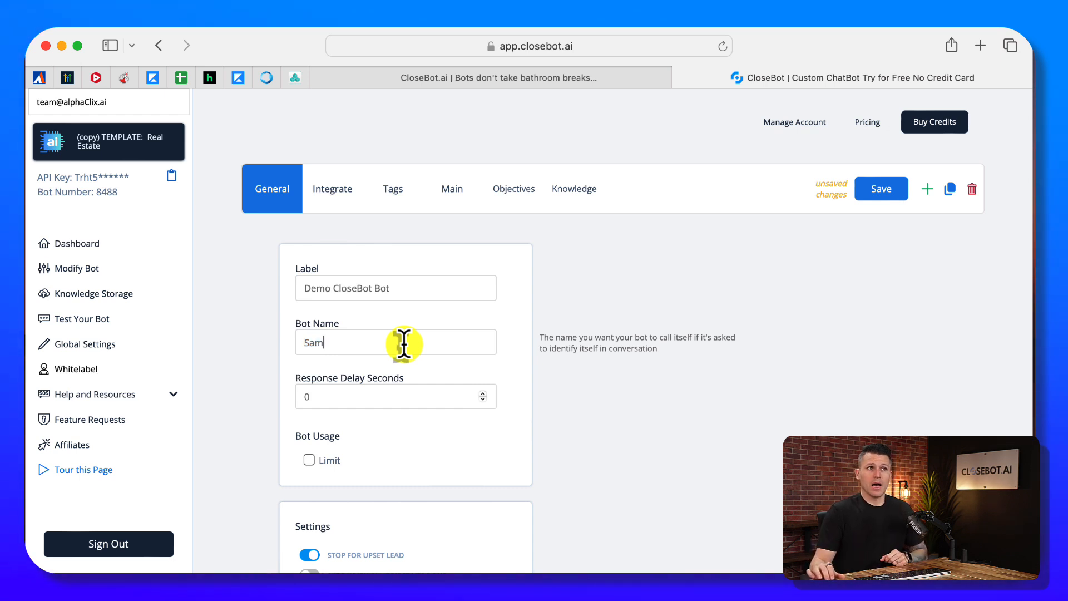
{"action": "type", "text": "Chloe"}
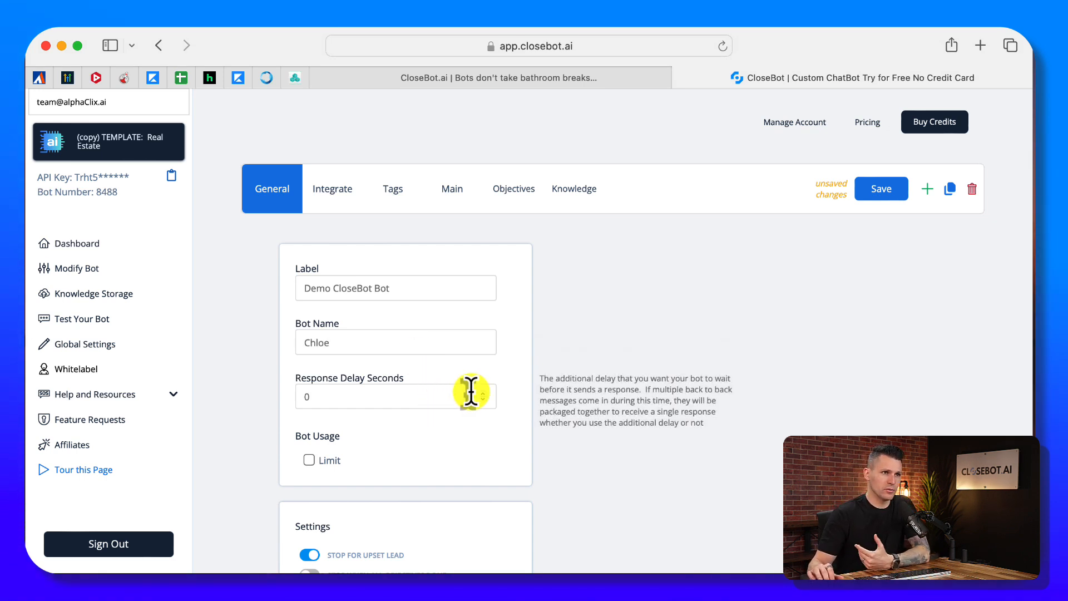
{"action": "left_click", "coordinate": [377, 392]}
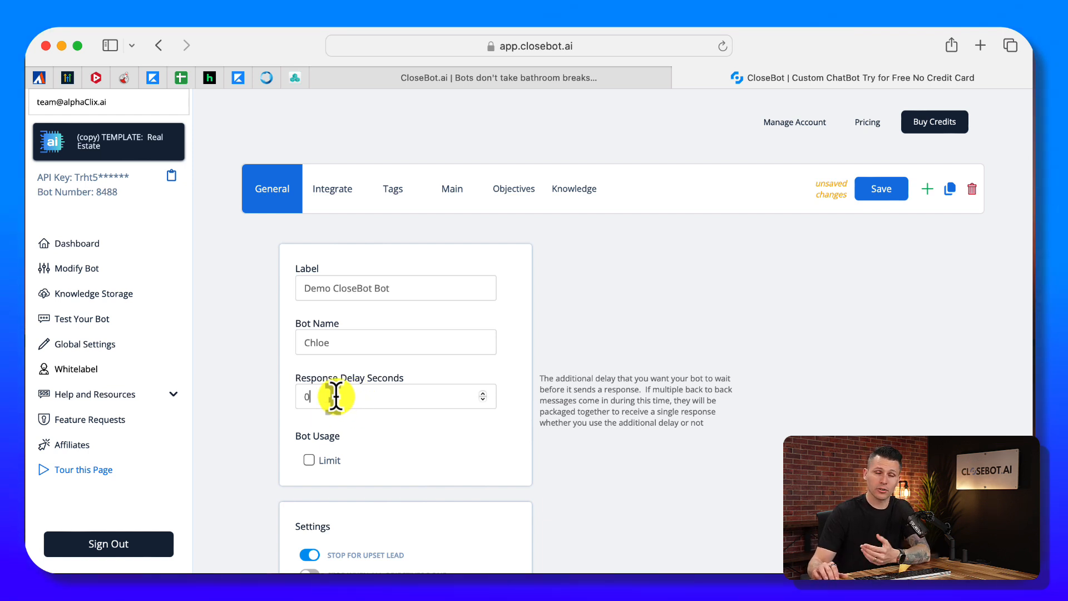
{"action": "type", "text": "15"}
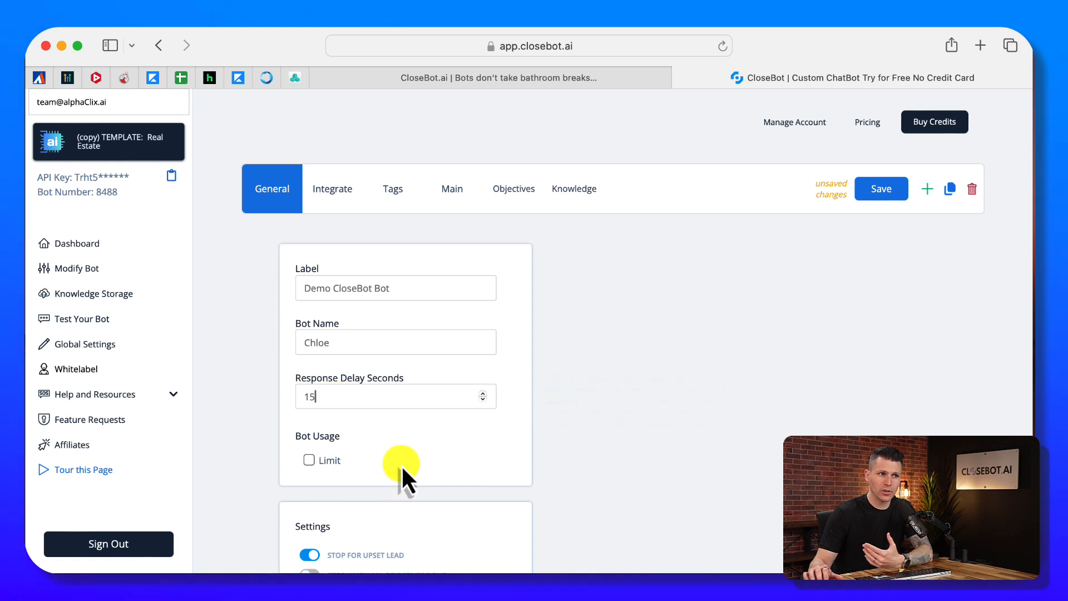
Try limiting the bot's usage to 500 per 30 days, and remove the limit again
{"action": "mouse_move", "coordinate": [416, 426]}
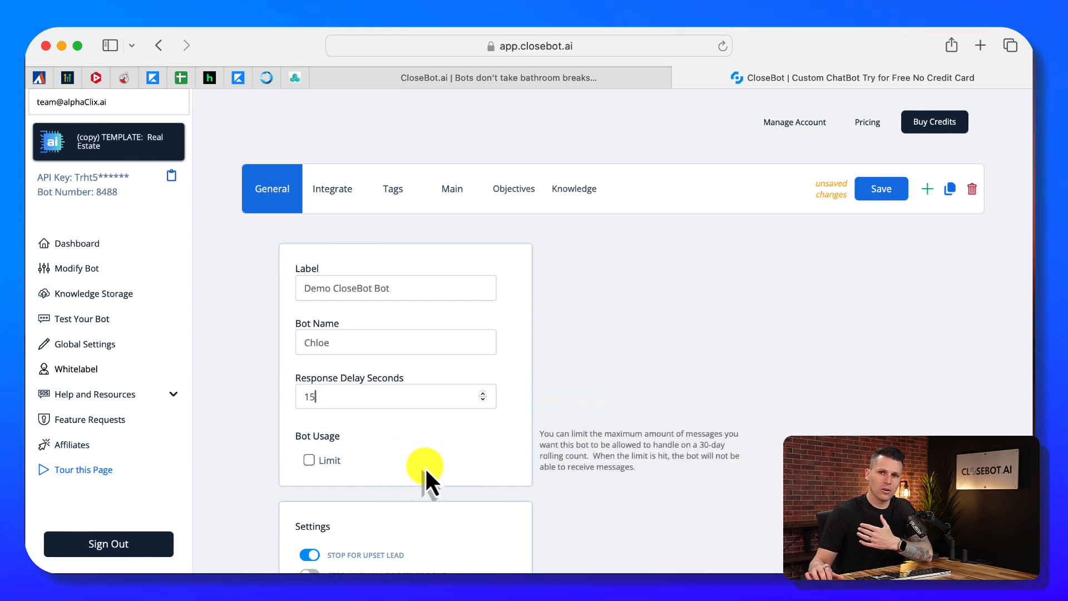
{"action": "scroll", "coordinate": [502, 457], "scroll_direction": "down", "scroll_amount": 2}
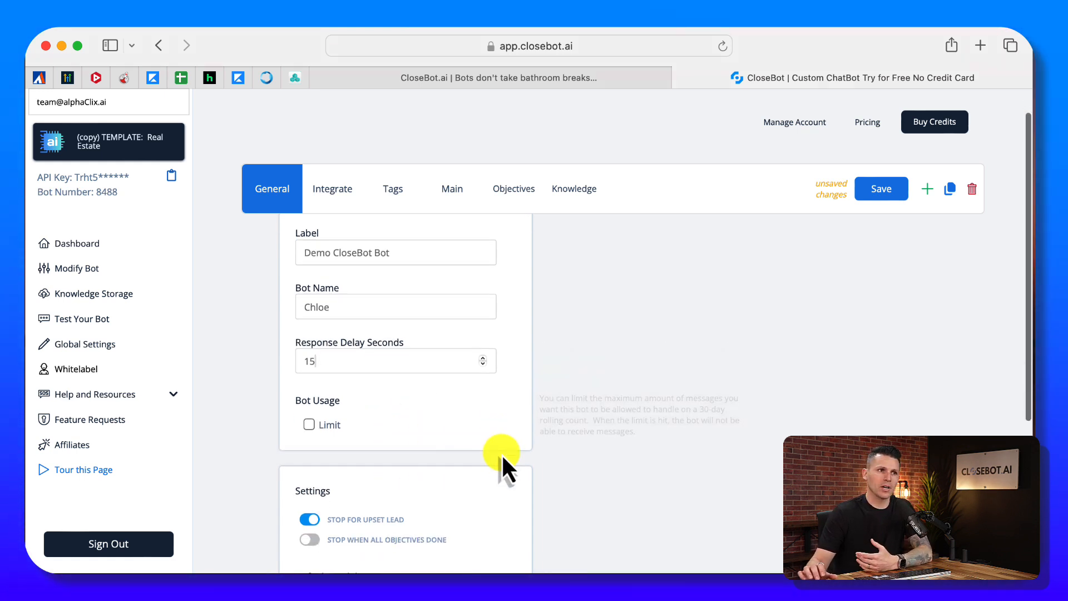
{"action": "scroll", "coordinate": [280, 372], "scroll_direction": "down", "scroll_amount": 2}
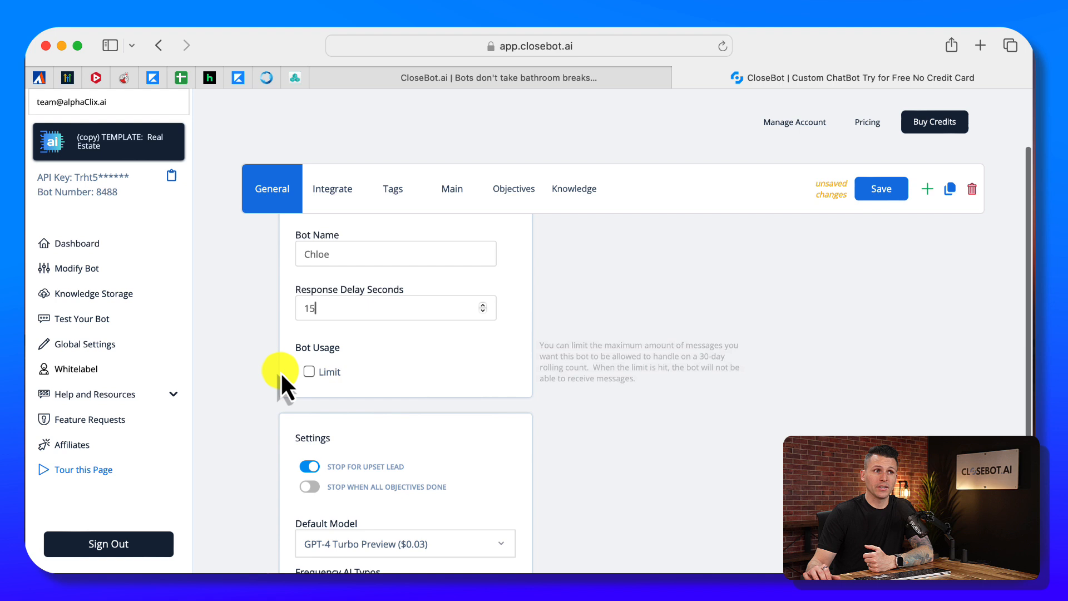
{"action": "left_click", "coordinate": [311, 372]}
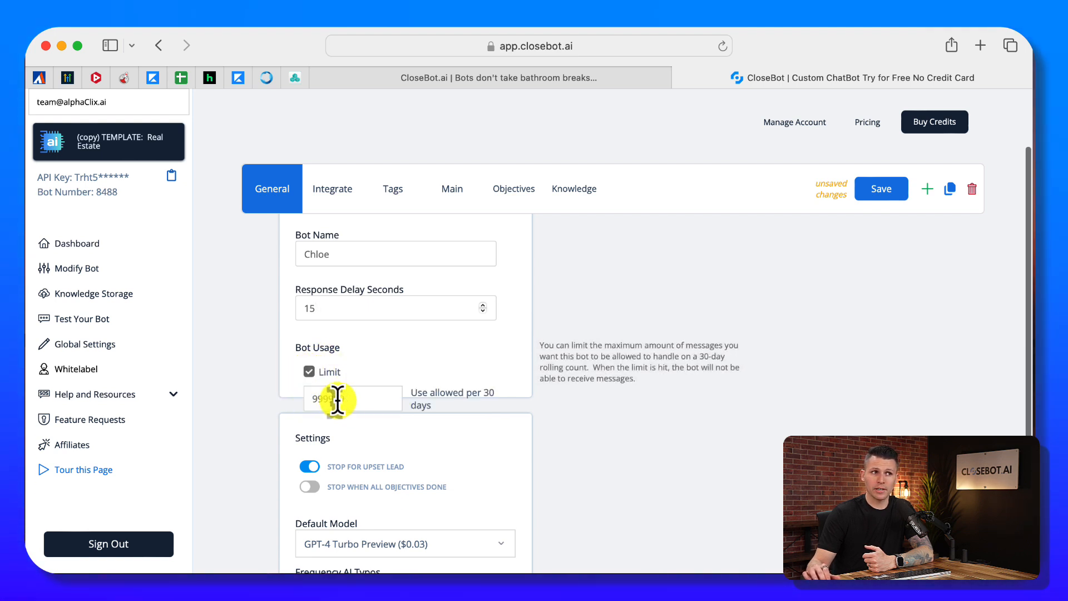
{"action": "double_click", "coordinate": [326, 400]}
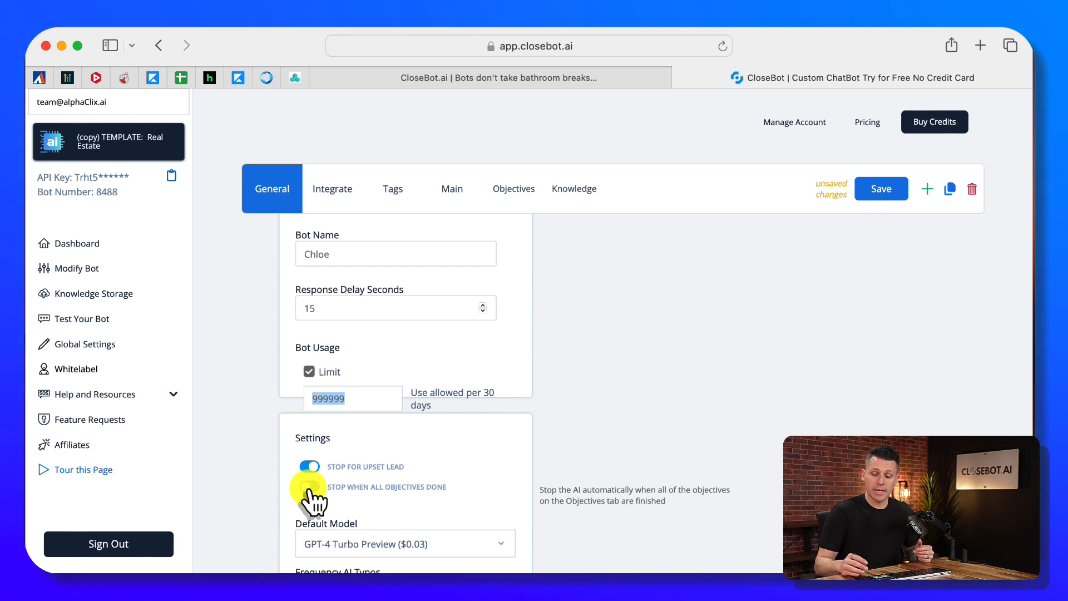
{"action": "type", "text": "500"}
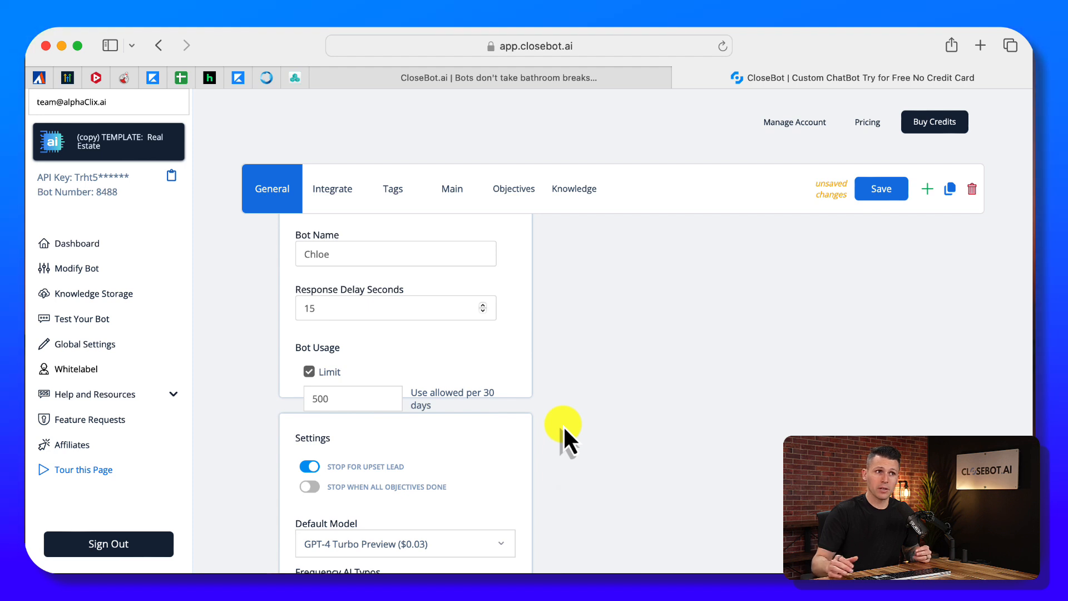
{"action": "mouse_move", "coordinate": [369, 372]}
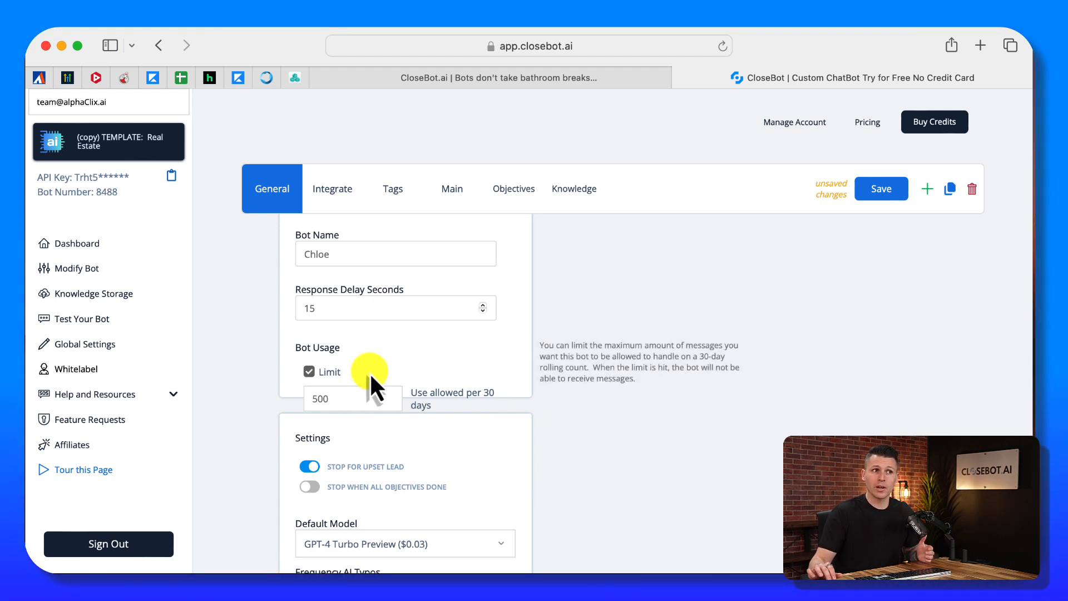
{"action": "left_click", "coordinate": [322, 373]}
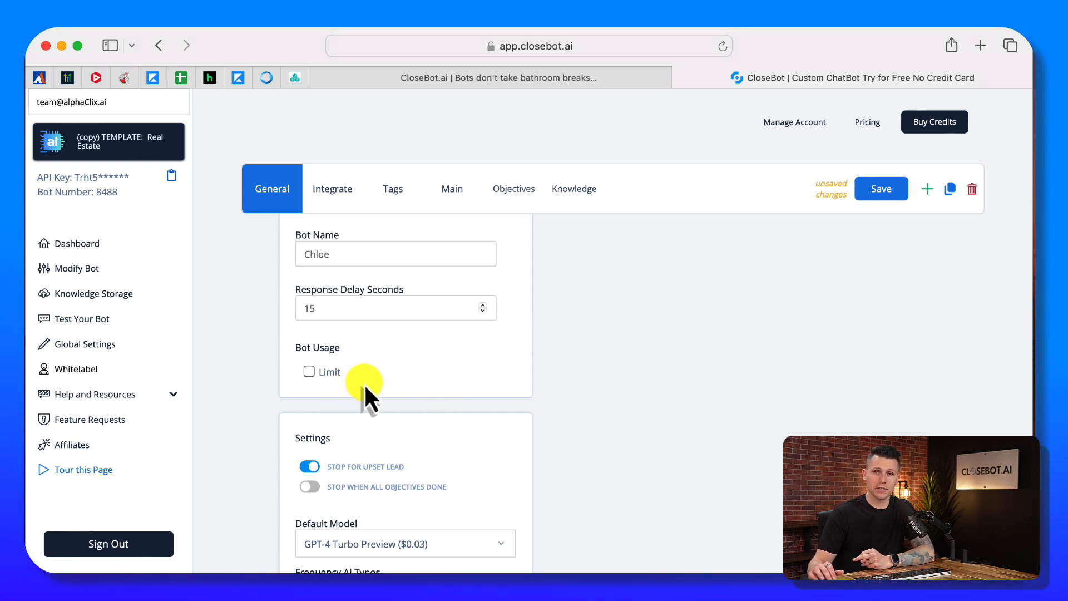
Turn off stopping for upset leads and turn on stopping when all objectives are done
{"action": "scroll", "coordinate": [358, 441], "scroll_direction": "down", "scroll_amount": 2}
{"action": "scroll", "coordinate": [293, 310], "scroll_direction": "up", "scroll_amount": 4}
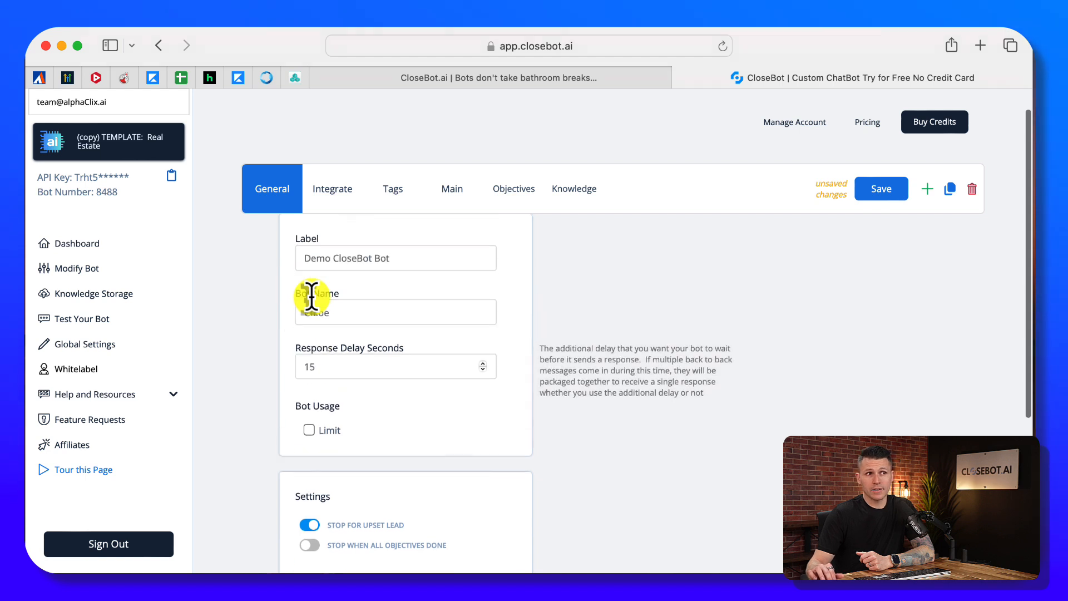
{"action": "scroll", "coordinate": [376, 459], "scroll_direction": "down", "scroll_amount": 3}
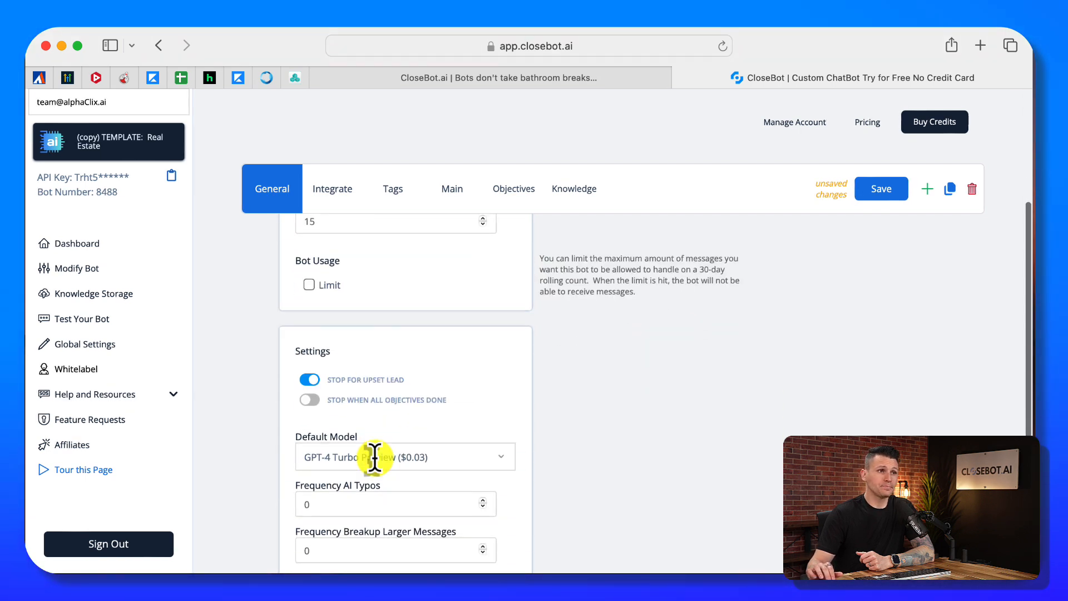
{"action": "scroll", "coordinate": [306, 342], "scroll_direction": "down", "scroll_amount": 1}
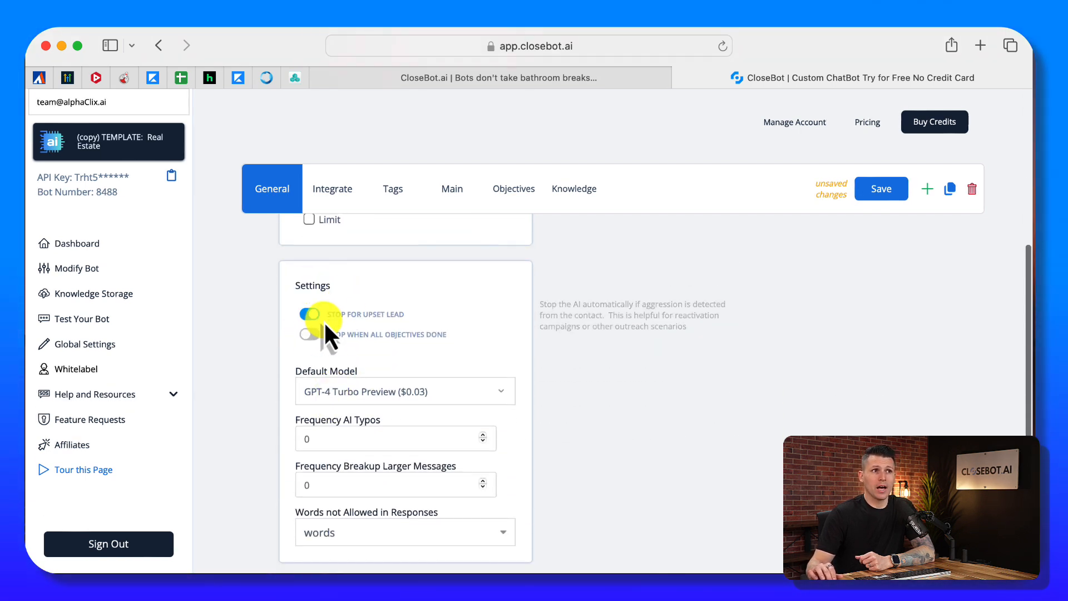
{"action": "left_click", "coordinate": [310, 315]}
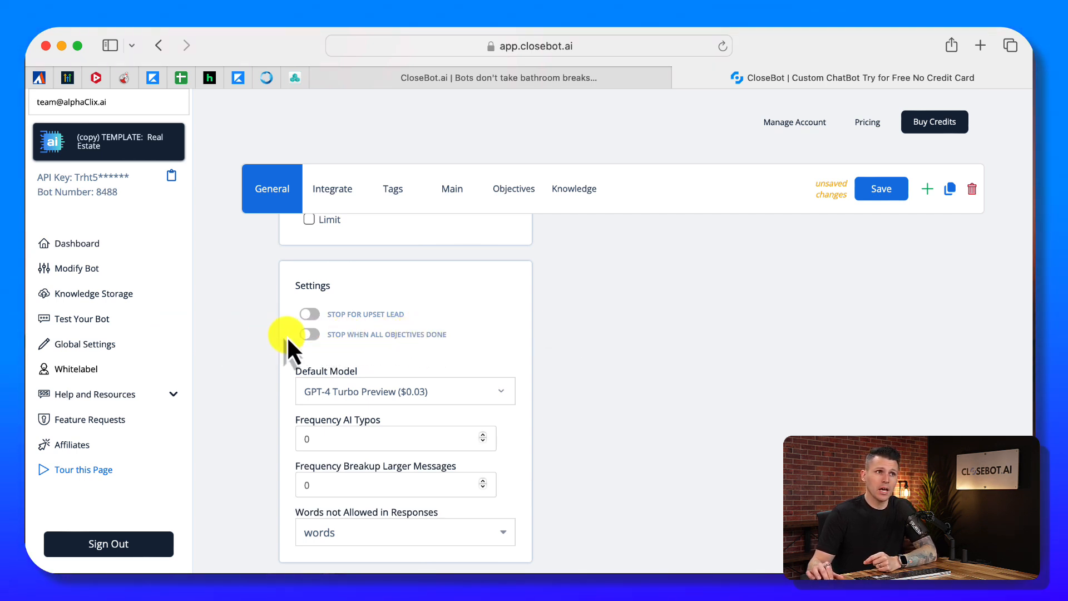
{"action": "left_click", "coordinate": [309, 334]}
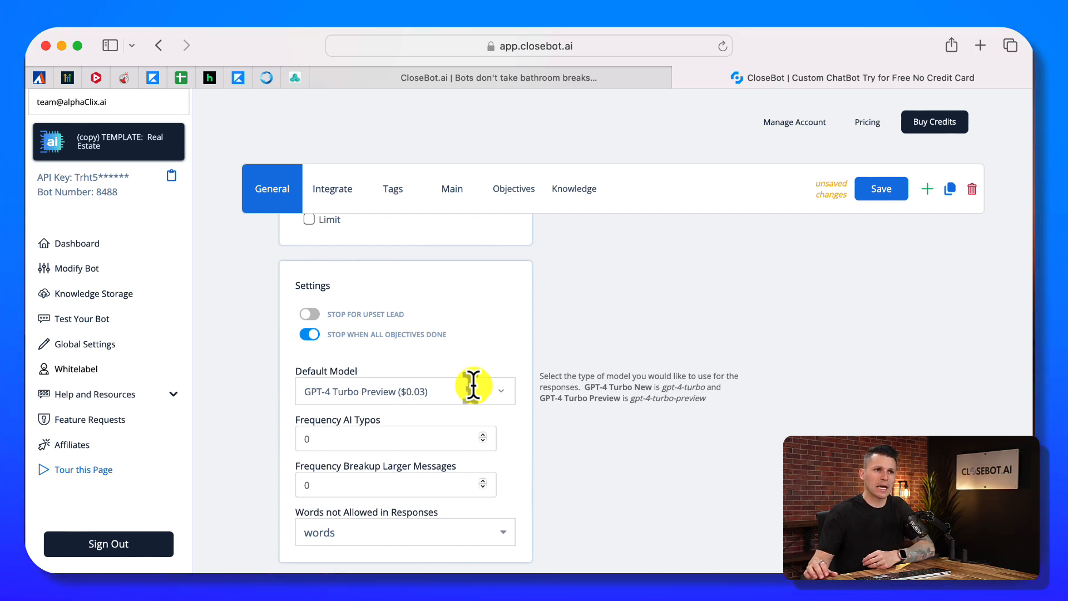
Set the bot's default model to GPT-4 Turbo New ($0.03)
{"action": "scroll", "coordinate": [558, 419], "scroll_direction": "down", "scroll_amount": 1}
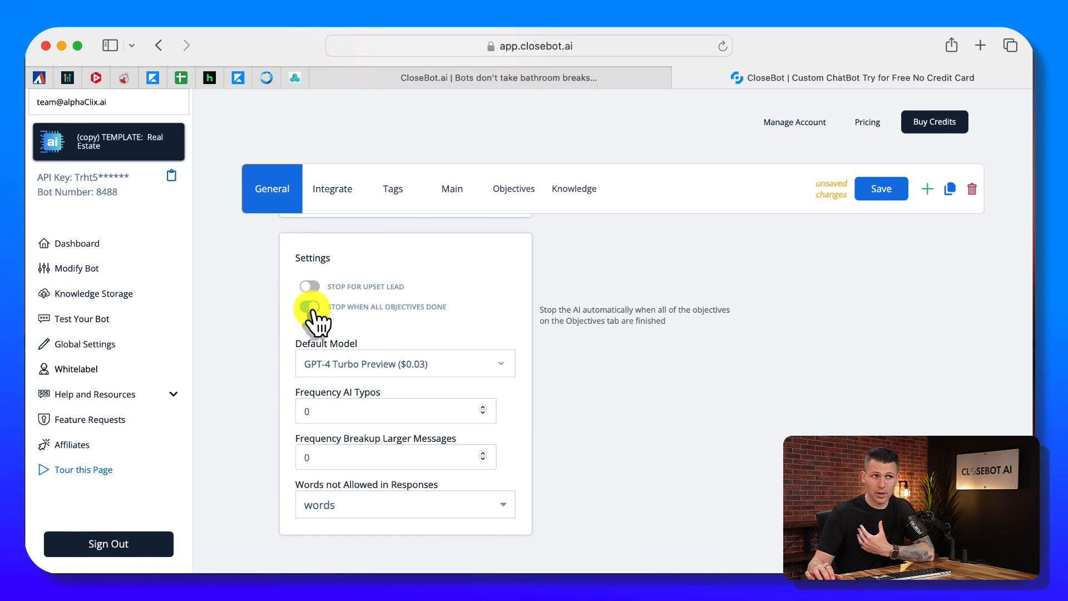
{"action": "scroll", "coordinate": [433, 318], "scroll_direction": "down", "scroll_amount": 1}
{"action": "left_click", "coordinate": [372, 356]}
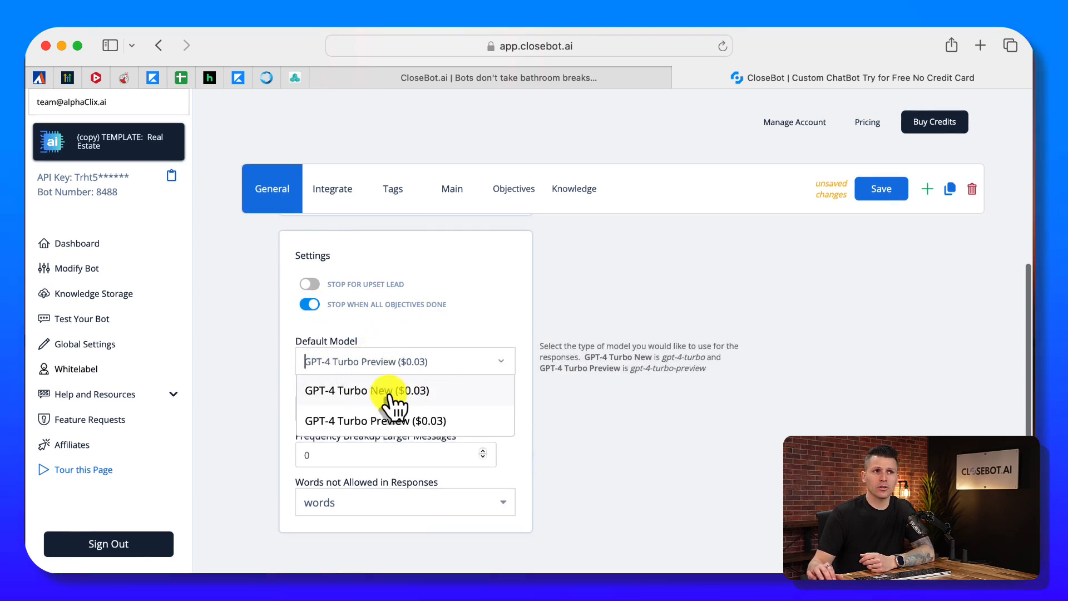
{"action": "left_click", "coordinate": [389, 392]}
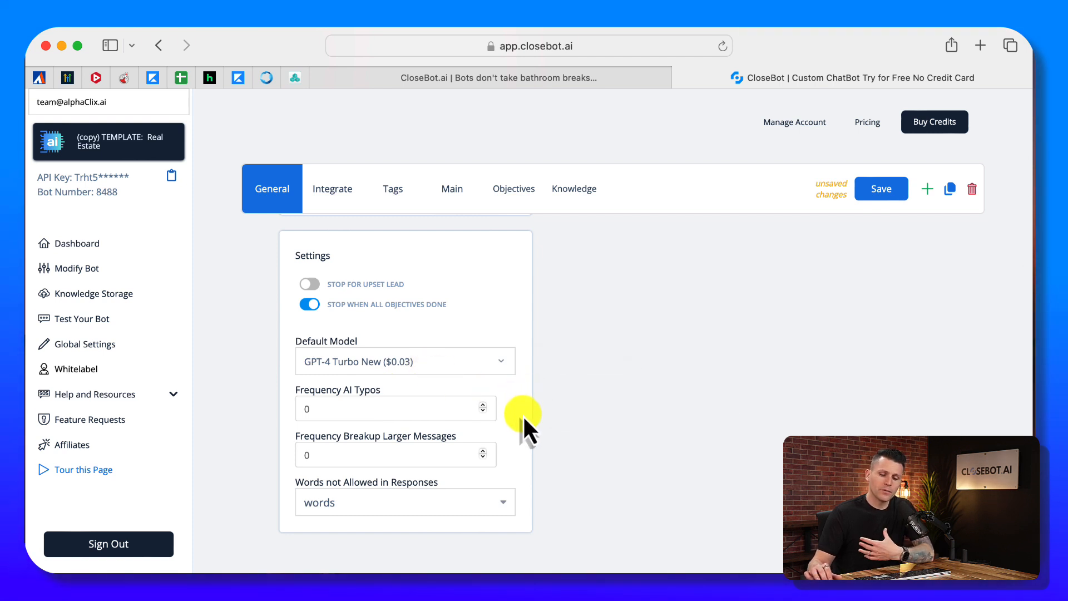
Try GPT-4 Turbo Preview ($0.03) as the default model, and switch back to GPT-4 Turbo New ($0.03)
{"action": "left_click", "coordinate": [418, 361]}
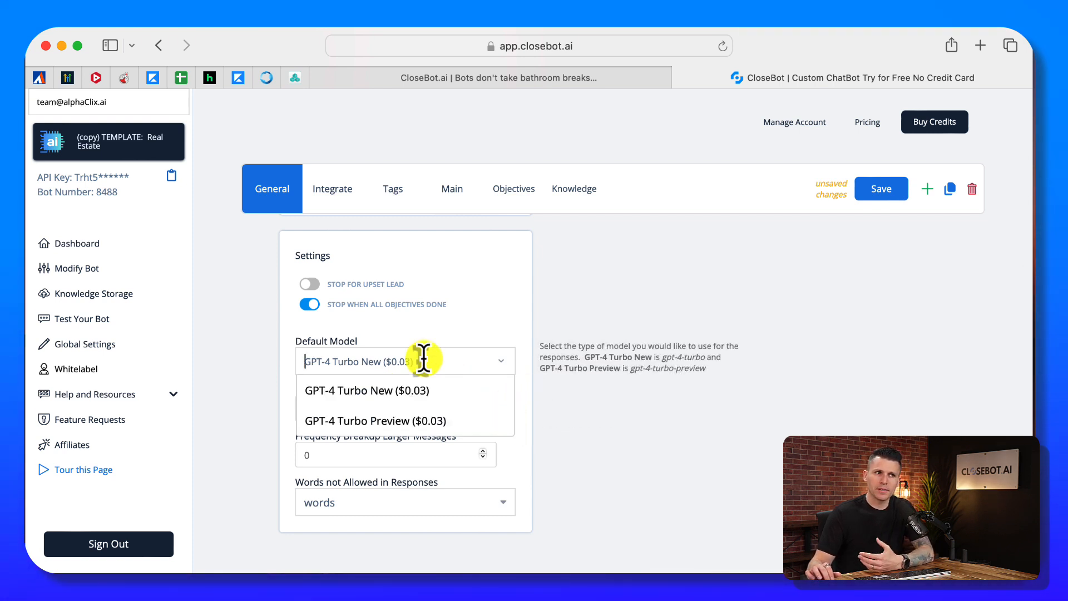
{"action": "left_click", "coordinate": [391, 421]}
{"action": "left_click", "coordinate": [370, 361]}
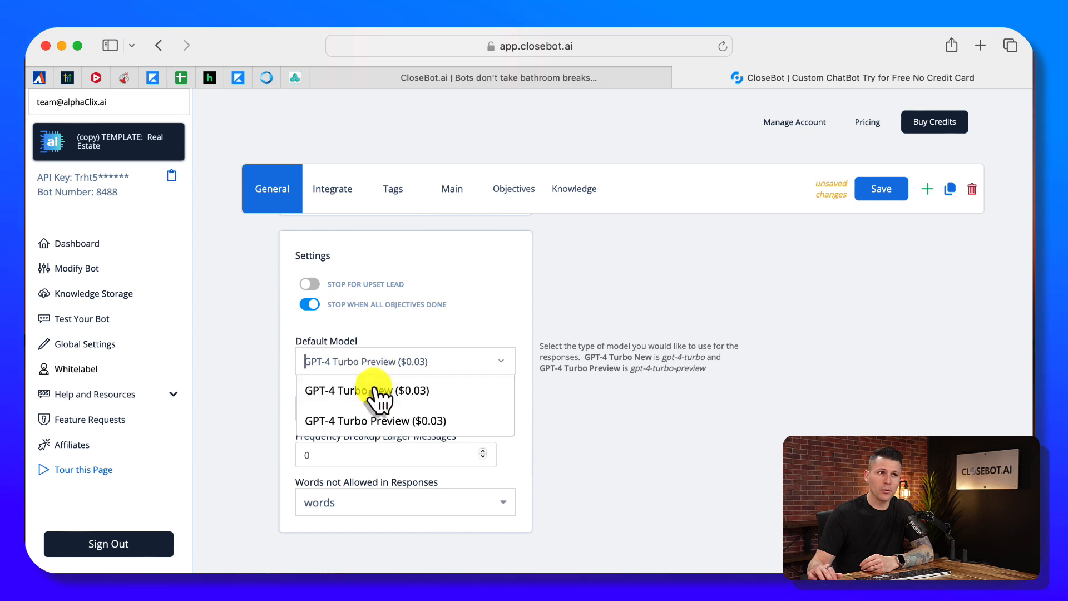
{"action": "left_click", "coordinate": [379, 391]}
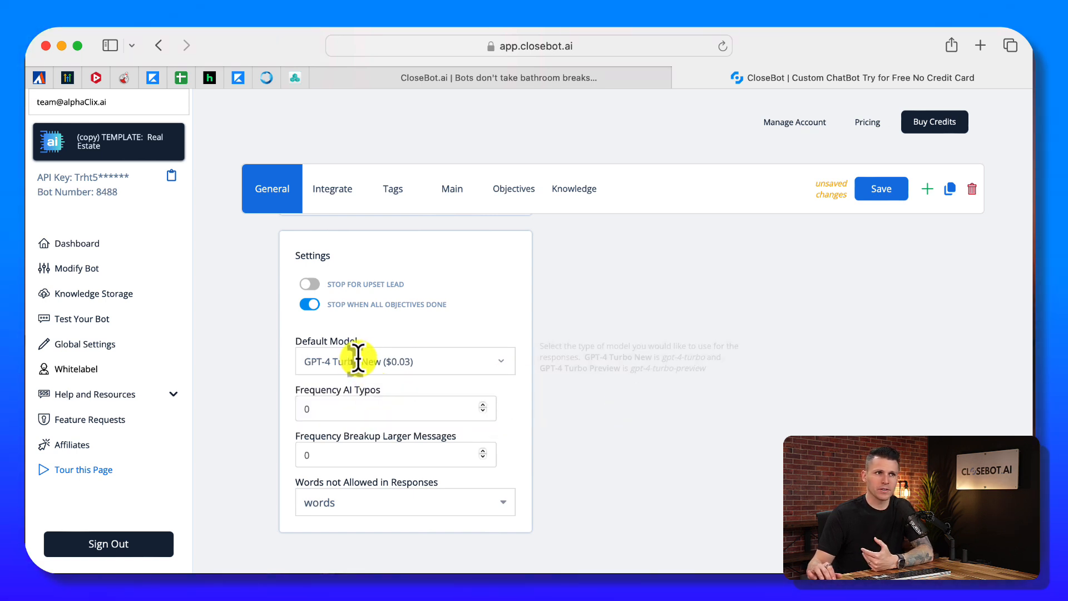
{"action": "left_click", "coordinate": [320, 361]}
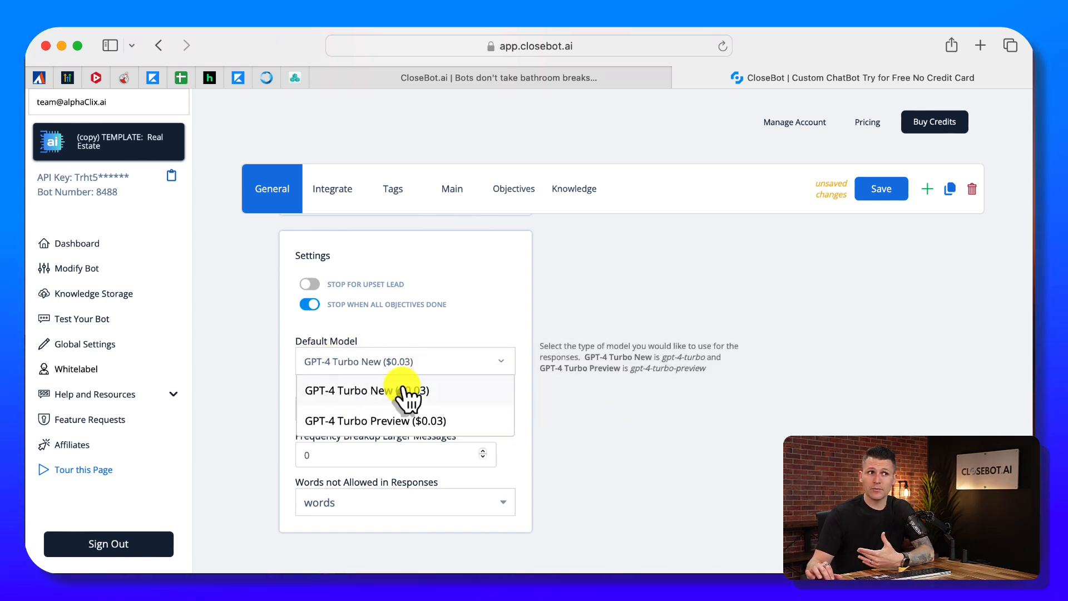
{"action": "left_click", "coordinate": [463, 393]}
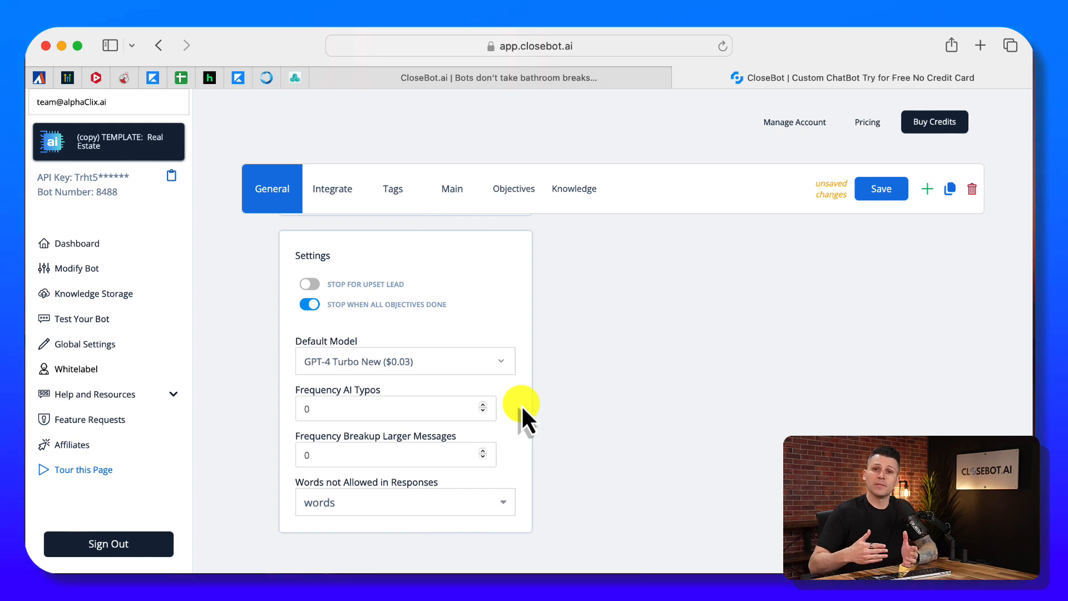
{"action": "left_click", "coordinate": [450, 359]}
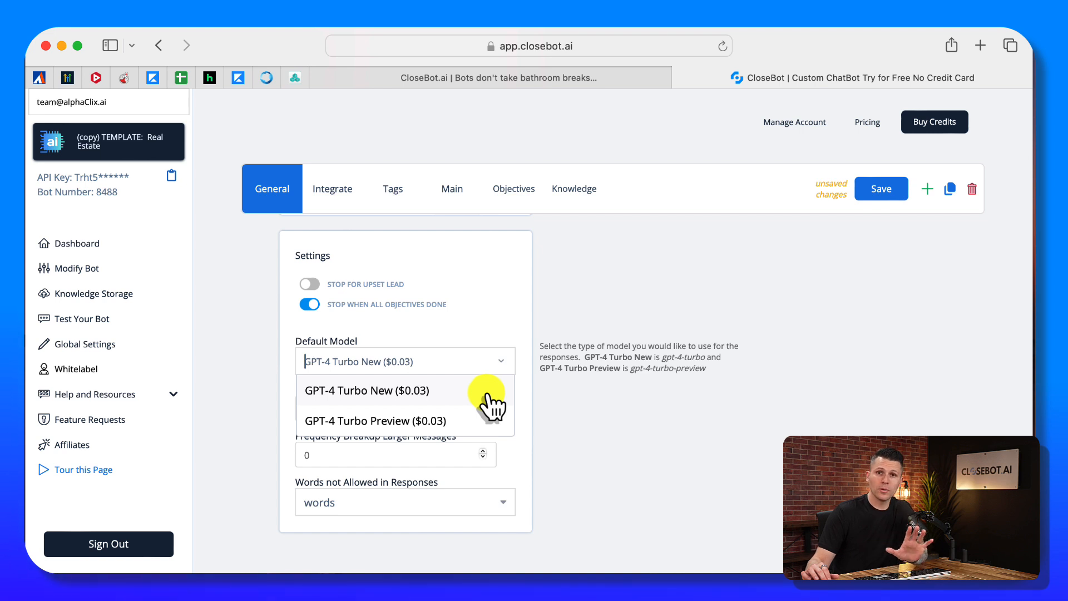
{"action": "left_click", "coordinate": [597, 406]}
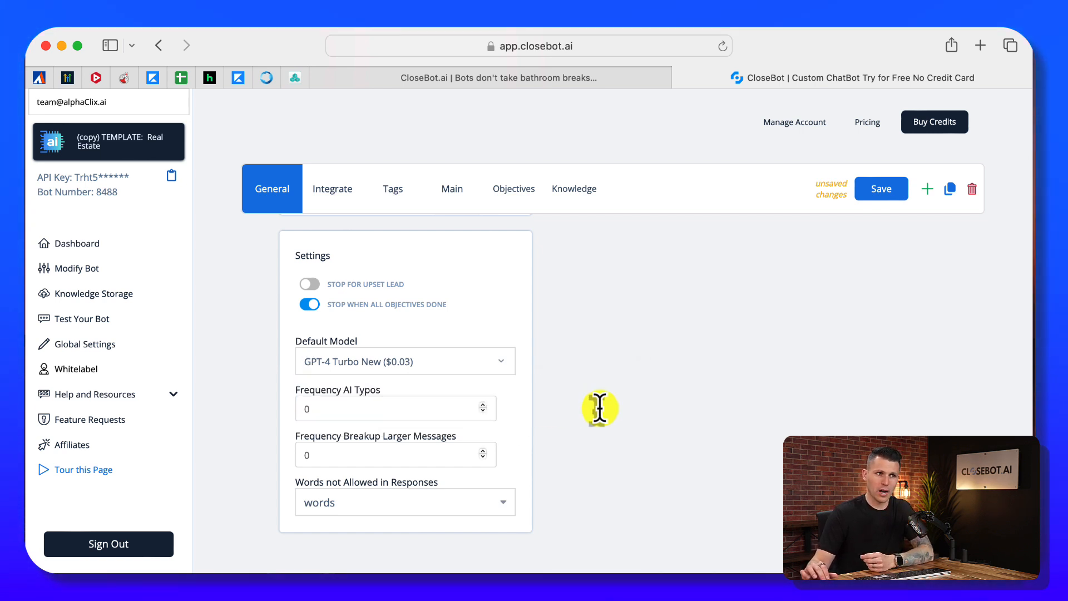
Try AI typo frequencies of 10, 5 and 1, and set the frequency back to 0
{"action": "left_click", "coordinate": [420, 405]}
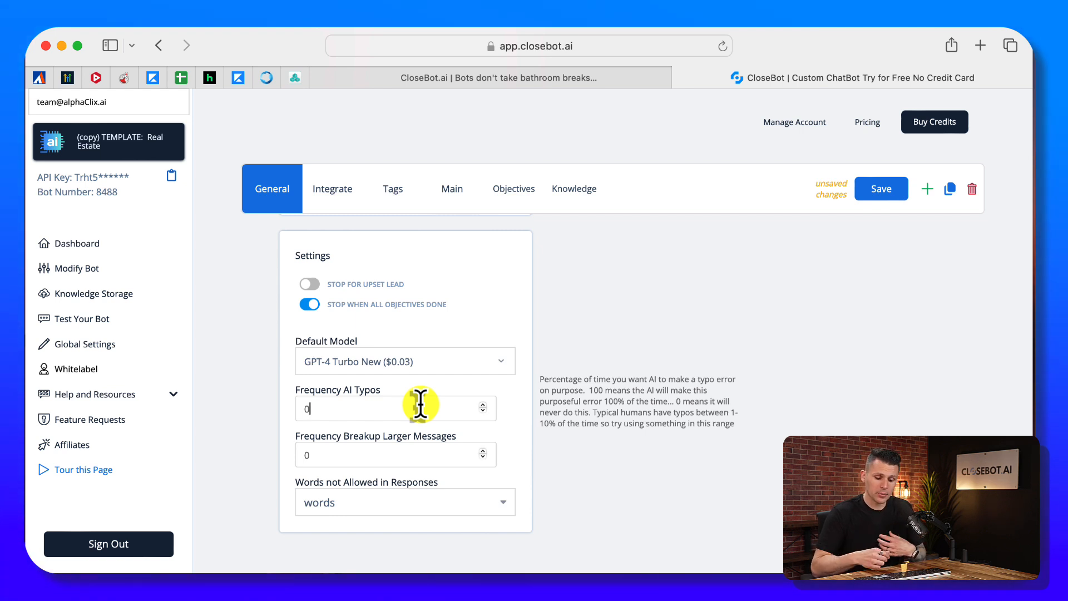
{"action": "key", "text": "BackSpace"}
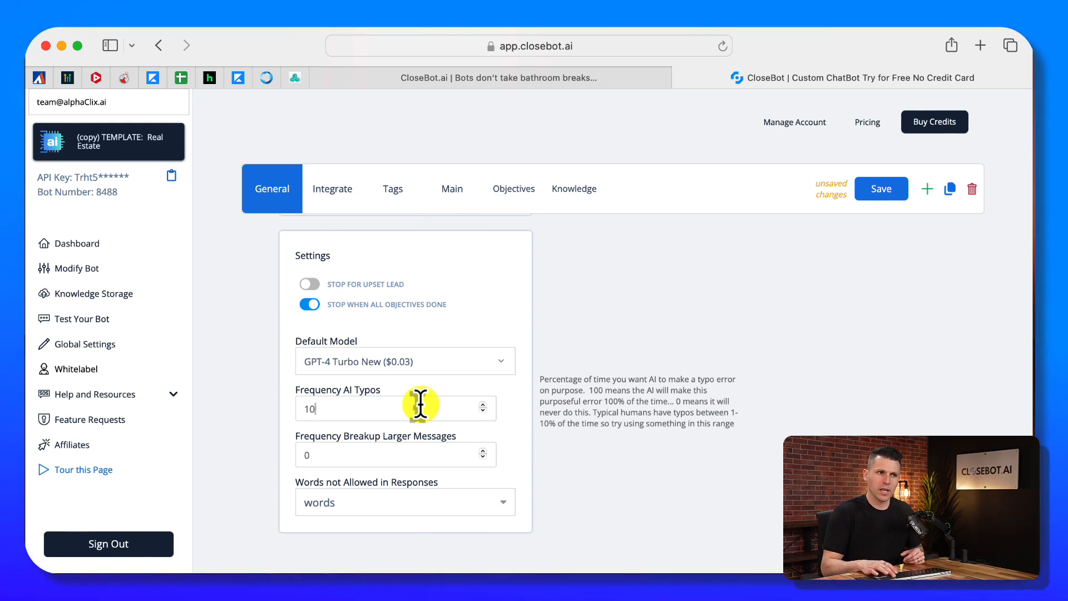
{"action": "key", "text": "BackSpace"}
{"action": "key", "text": "BackSpace"}
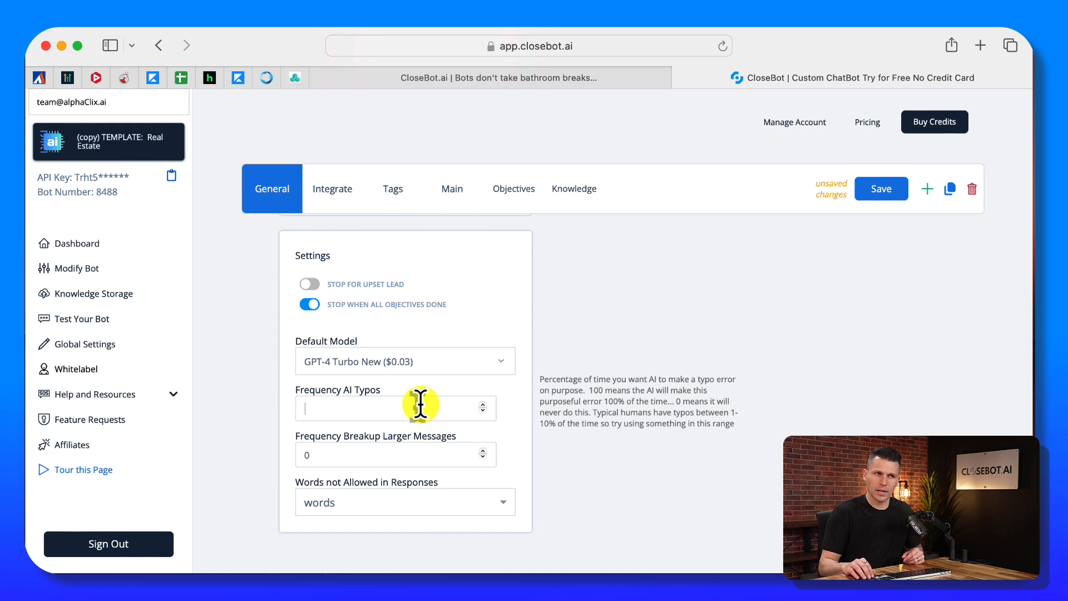
{"action": "type", "text": "5"}
{"action": "key", "text": "BackSpace"}
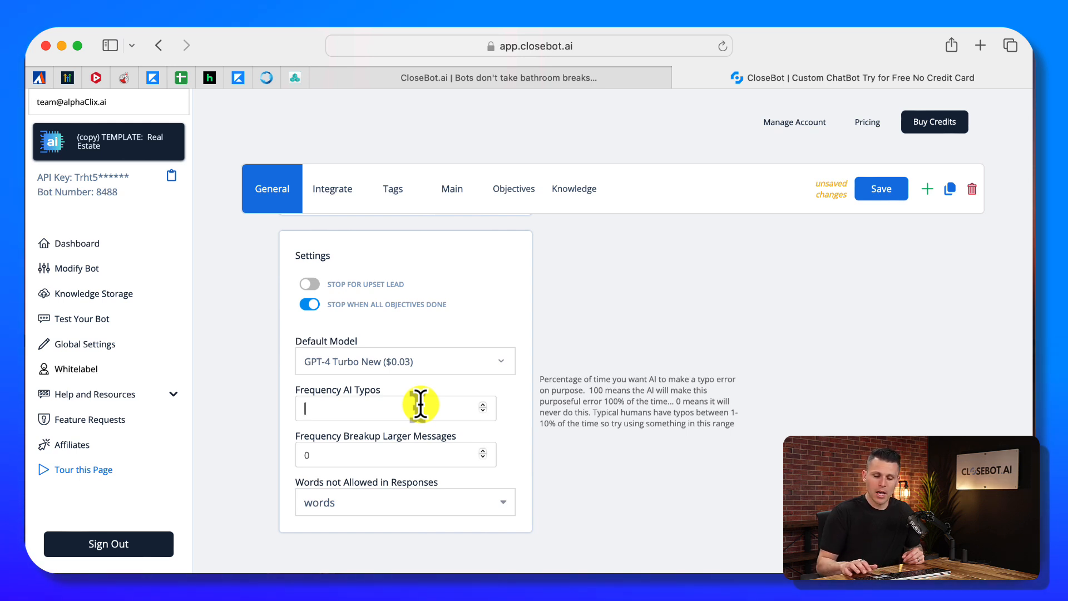
{"action": "type", "text": "1"}
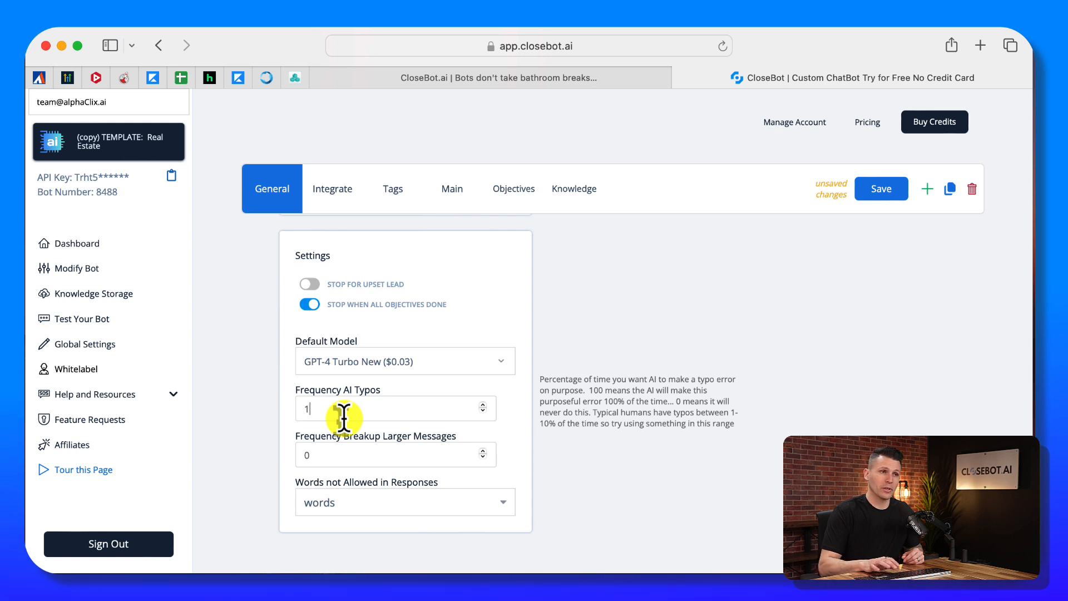
{"action": "key", "text": "BackSpace"}
{"action": "type", "text": "0"}
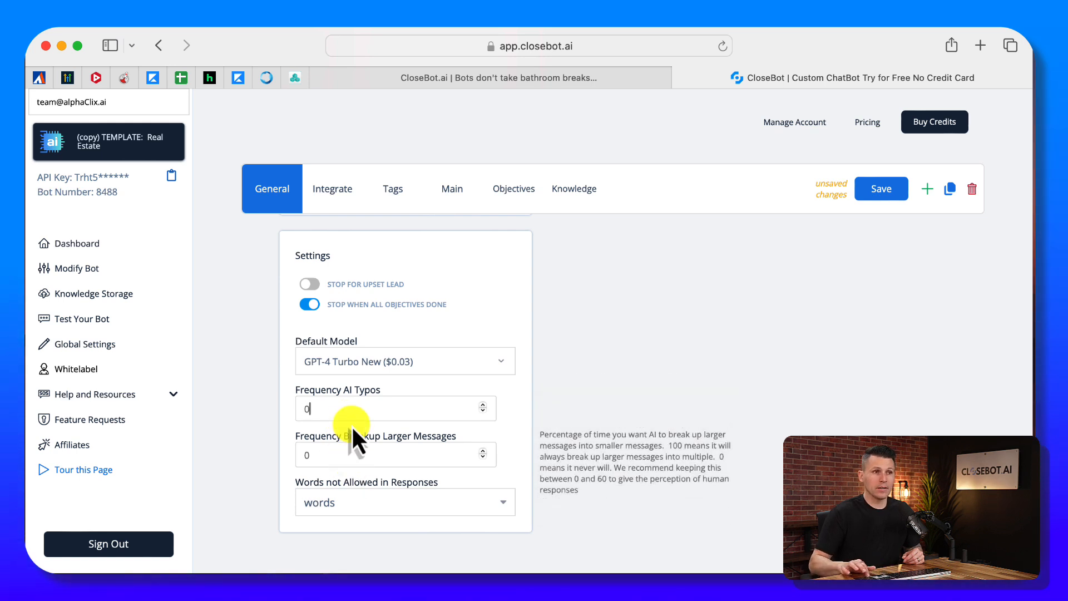
Set the frequency of breaking up larger messages to 50 and add "payments" and "payment" as words not allowed in responses
{"action": "double_click", "coordinate": [393, 454]}
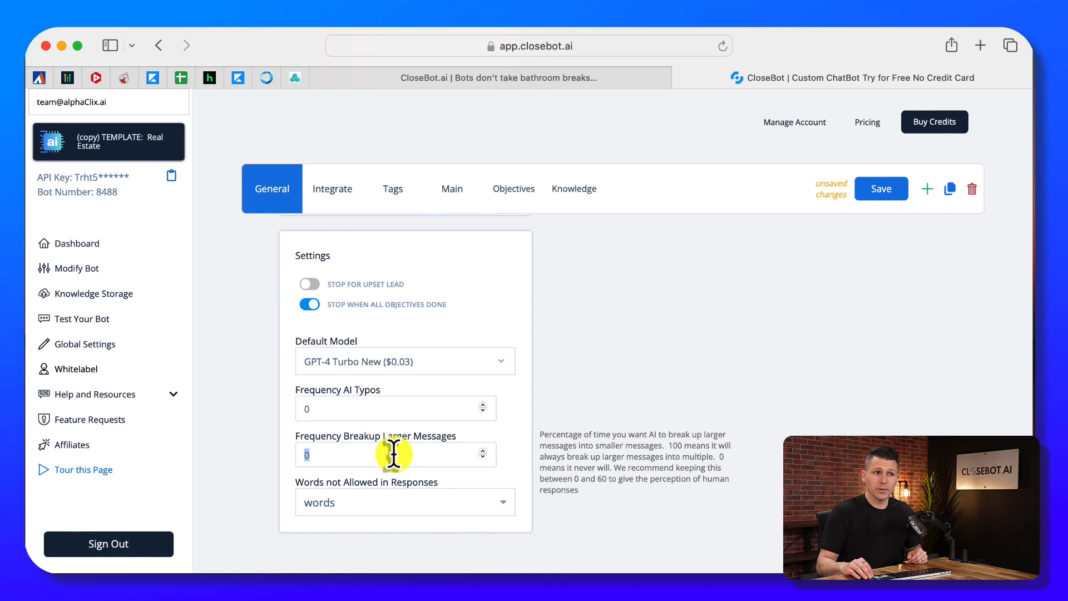
{"action": "type", "text": "50"}
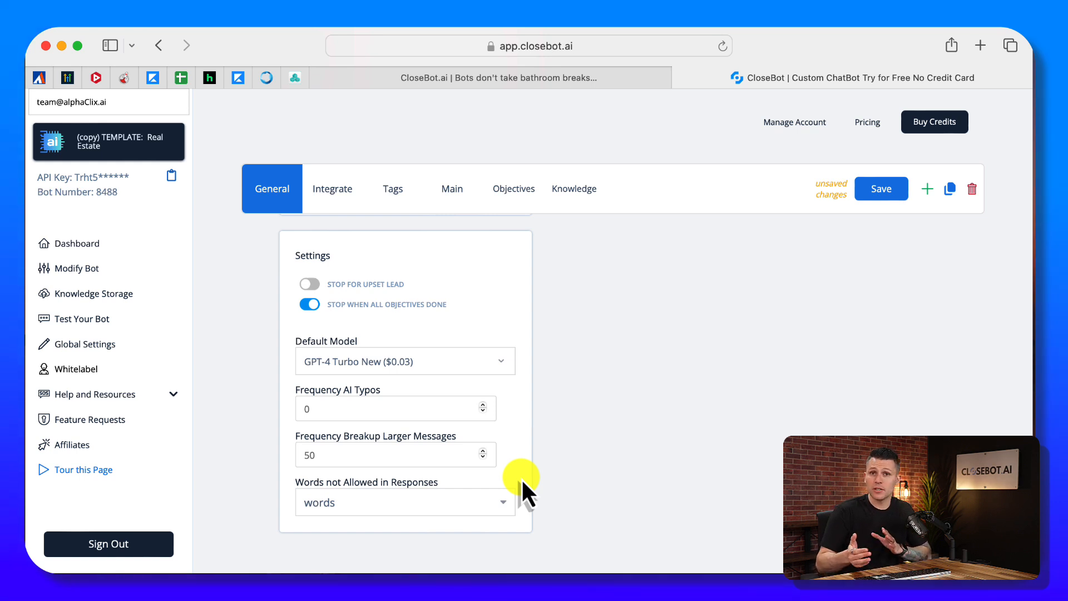
{"action": "mouse_move", "coordinate": [375, 501]}
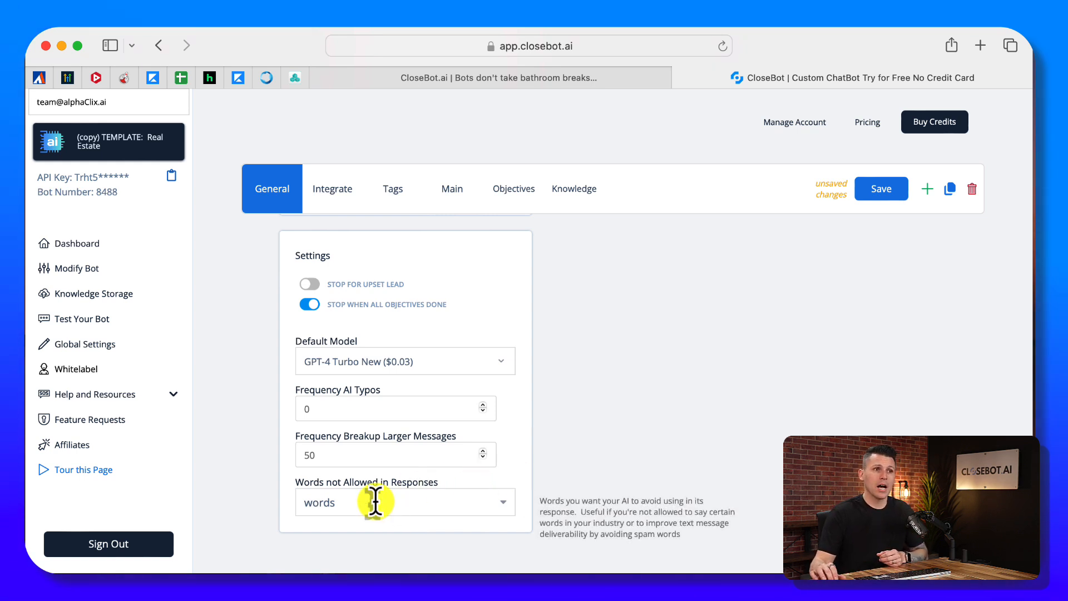
{"action": "left_click", "coordinate": [467, 503]}
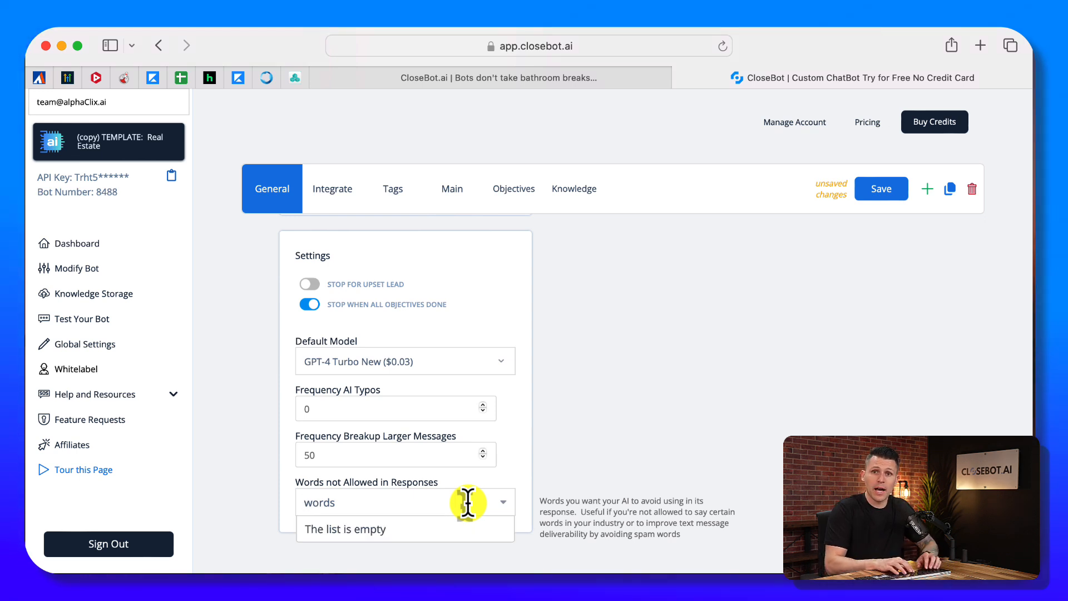
{"action": "type", "text": "payme"}
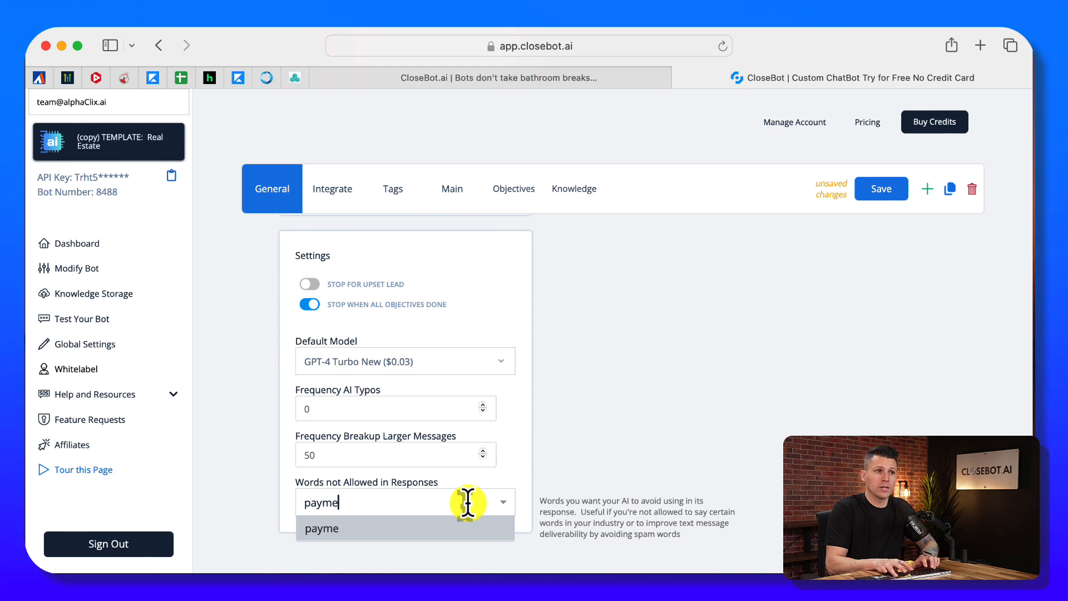
{"action": "type", "text": "nts"}
{"action": "key", "text": "Return"}
{"action": "type", "text": "payments"}
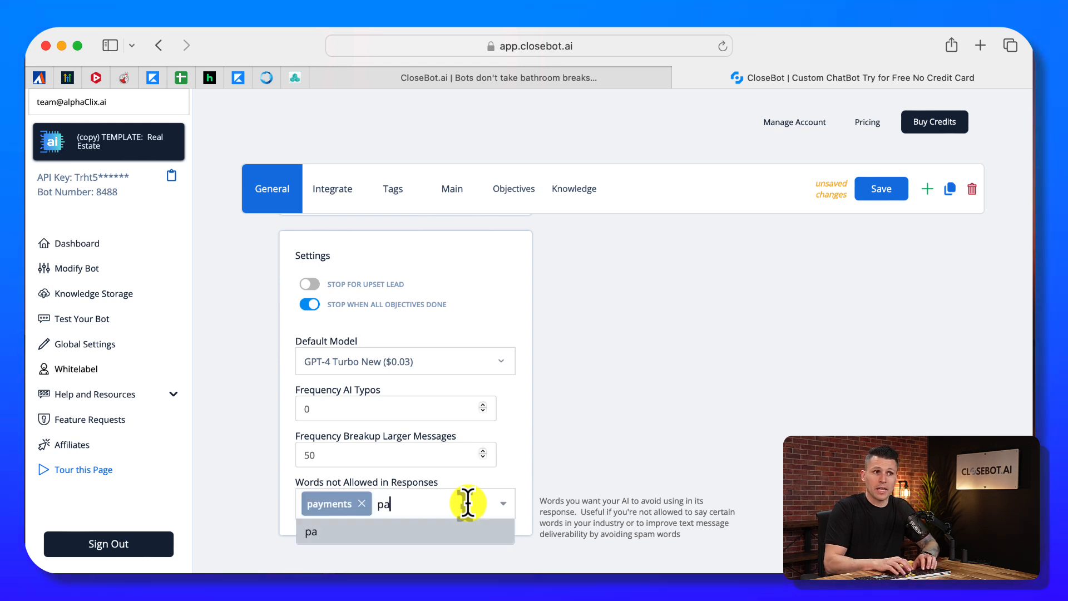
{"action": "key", "text": "BackSpace"}
{"action": "key", "text": "Return"}
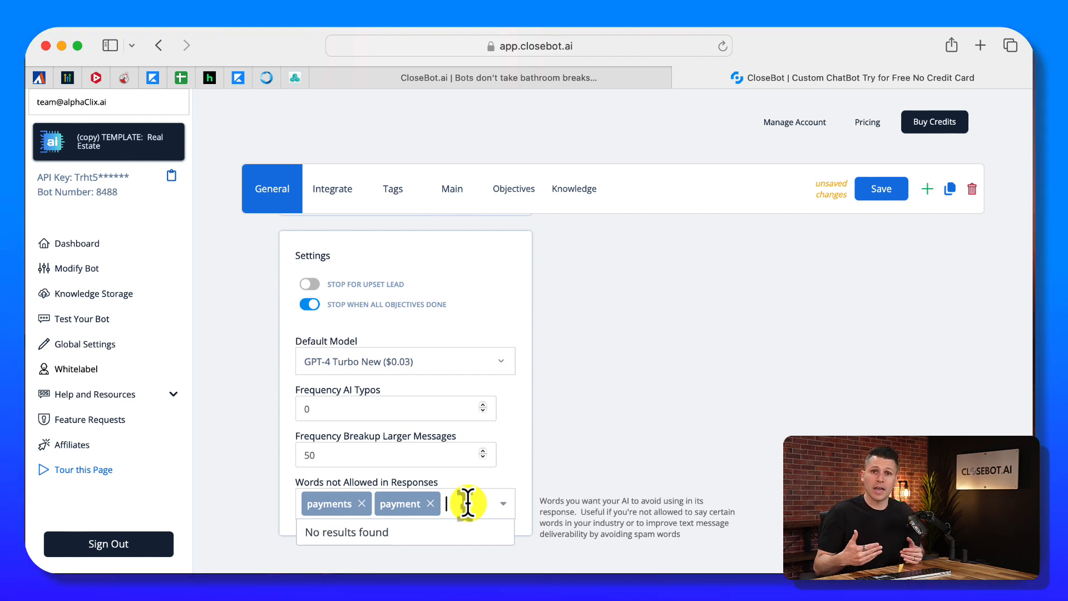
{"action": "left_click", "coordinate": [620, 406]}
Review the bot's general settings and save the changes
{"action": "scroll", "coordinate": [621, 406], "scroll_direction": "up", "scroll_amount": 5}
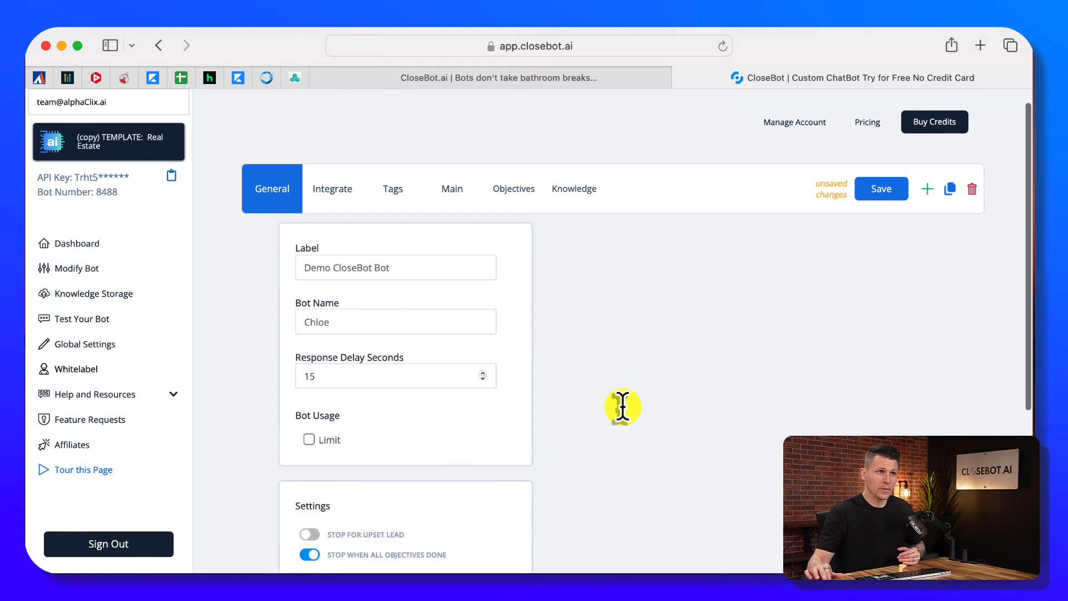
{"action": "scroll", "coordinate": [622, 406], "scroll_direction": "down", "scroll_amount": 5}
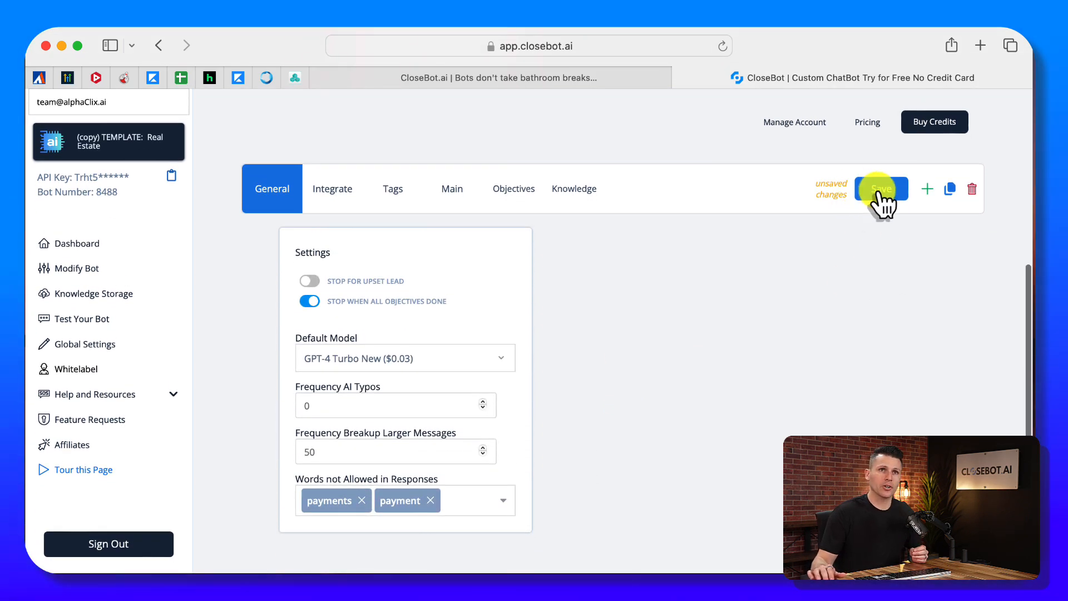
{"action": "left_click", "coordinate": [877, 191]}
{"action": "left_click", "coordinate": [897, 195]}
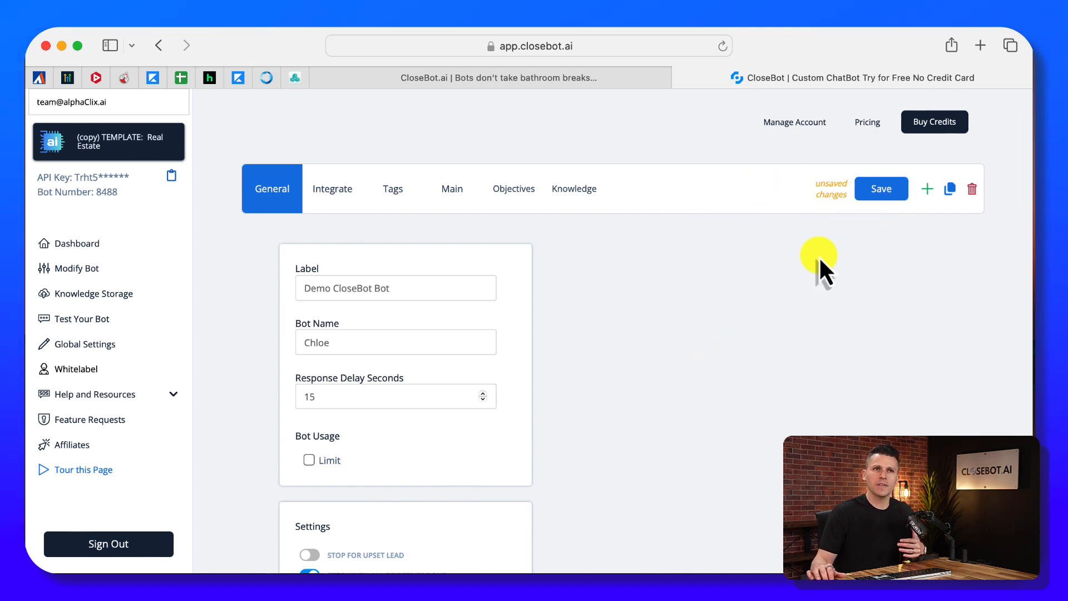
{"action": "scroll", "coordinate": [715, 338], "scroll_direction": "down", "scroll_amount": 5}
{"action": "scroll", "coordinate": [715, 339], "scroll_direction": "up", "scroll_amount": 5}
{"action": "left_click", "coordinate": [924, 192]}
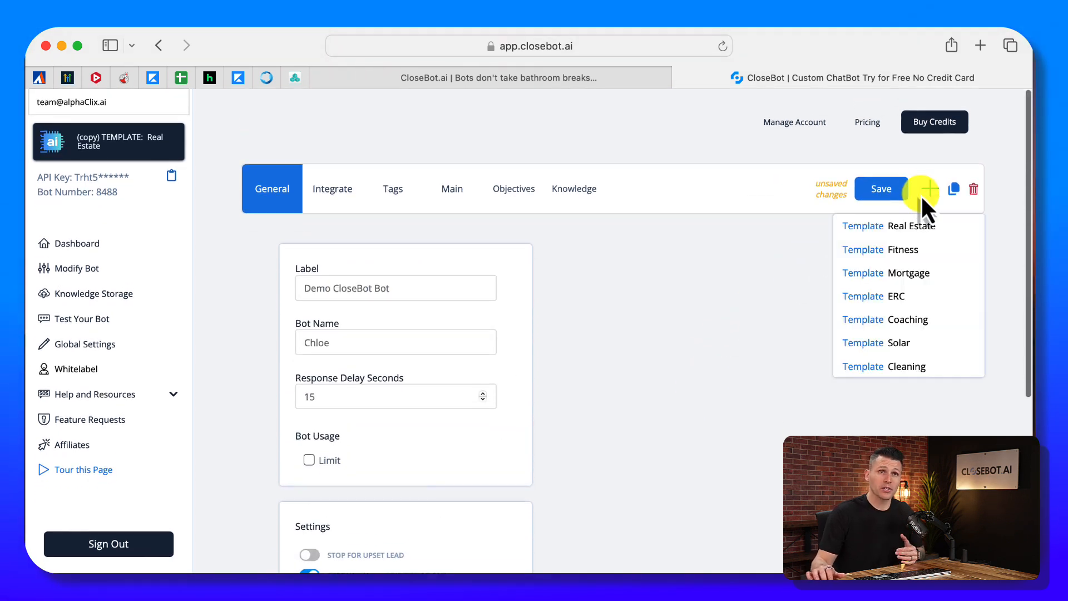
{"action": "left_click", "coordinate": [882, 192]}
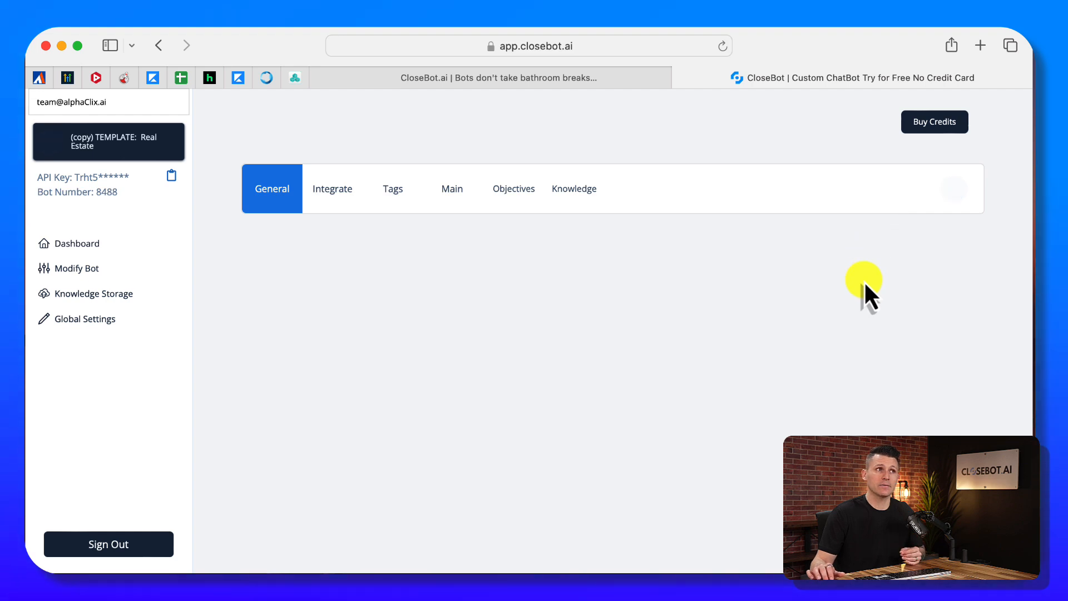